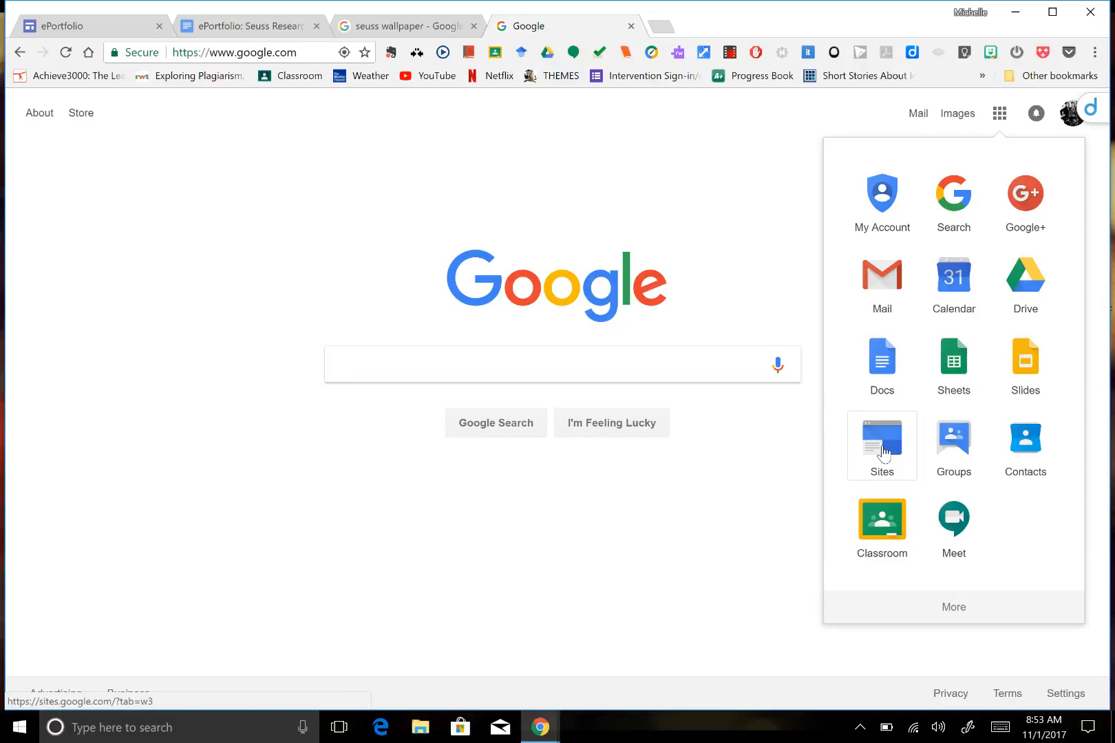
# Go to new Google Sites and open the ePortfolio site whose preview shows colored pencils beside a portrait
pyautogui.click(883, 454)
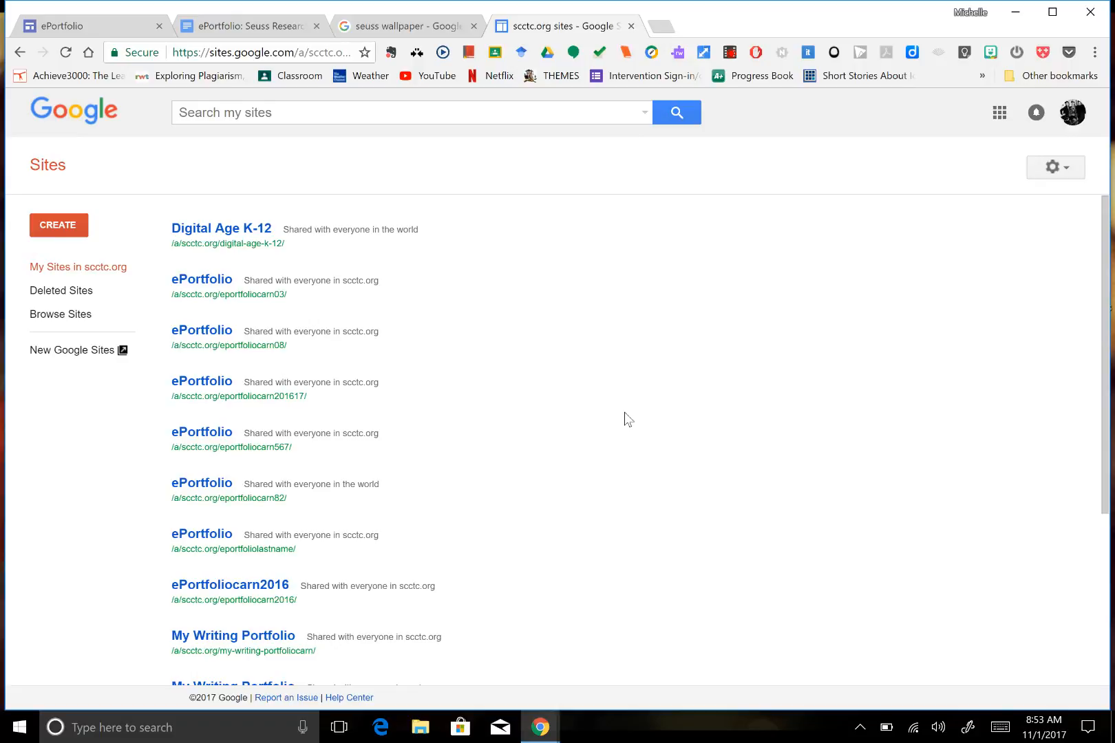
pyautogui.click(73, 352)
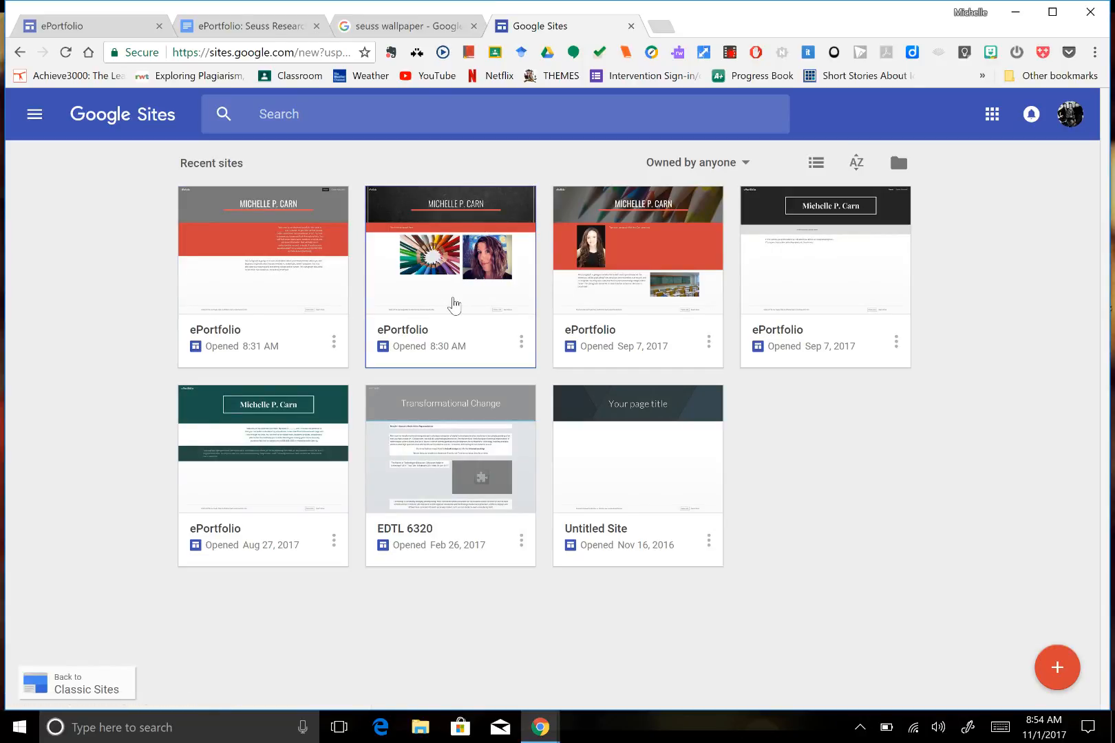
pyautogui.click(453, 304)
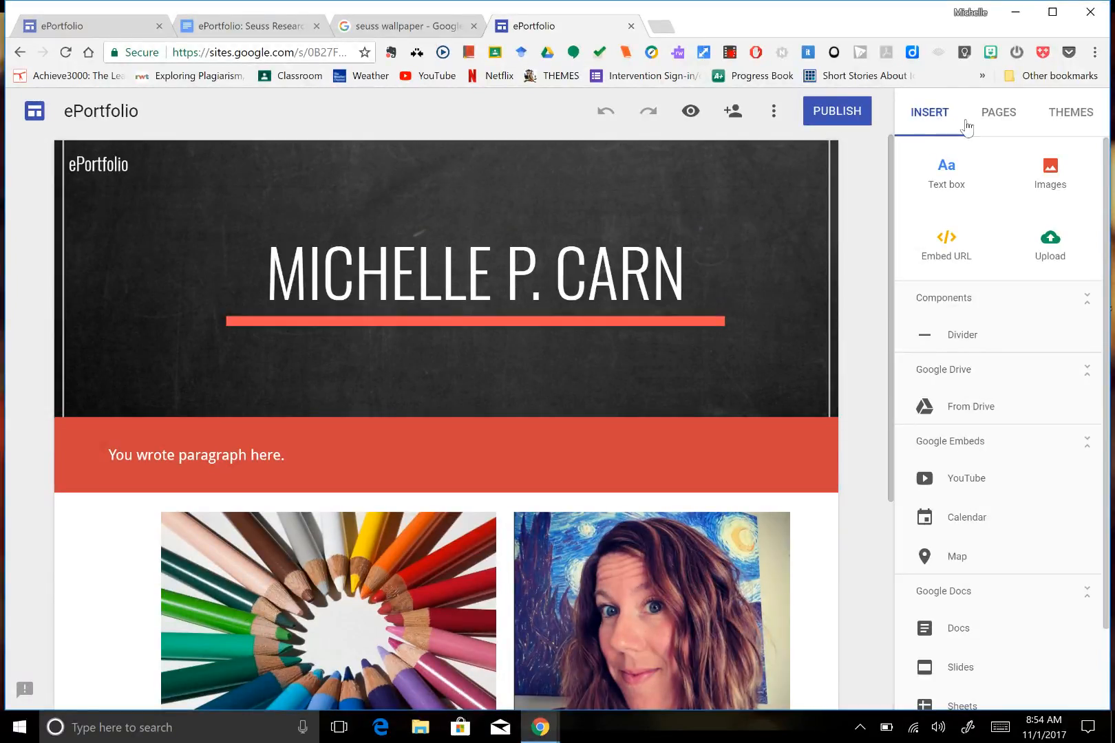
# Add a new page named "Research Project" to the ePortfolio site
pyautogui.click(1004, 116)
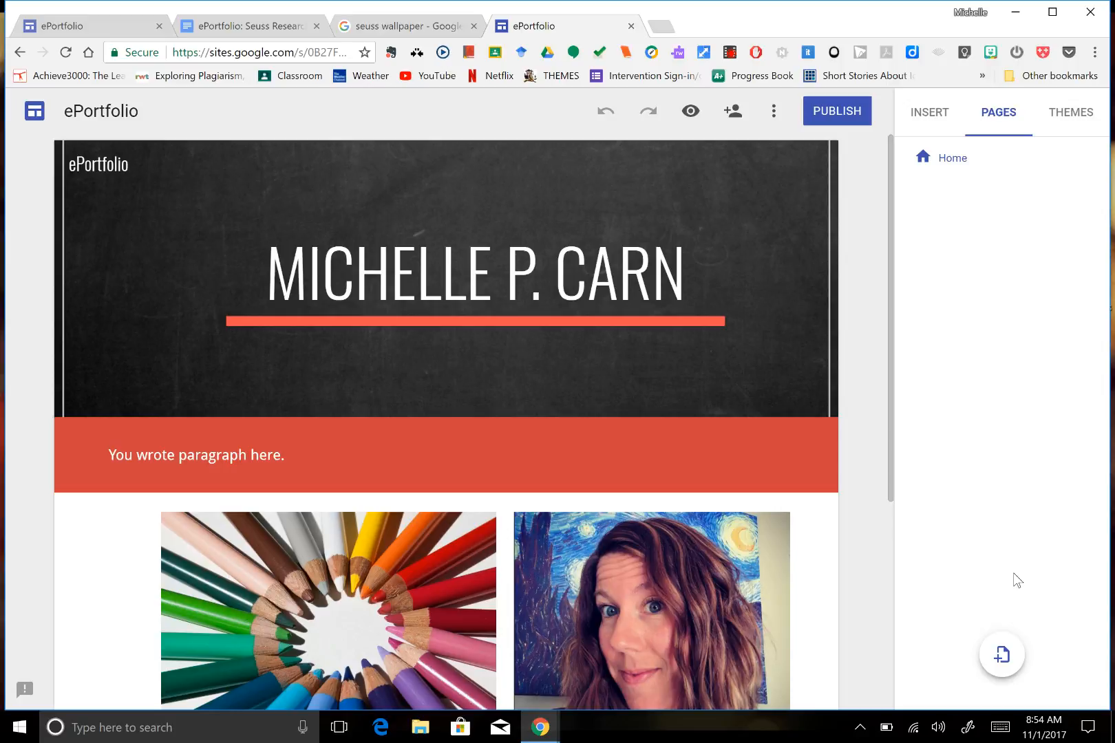
pyautogui.click(1002, 657)
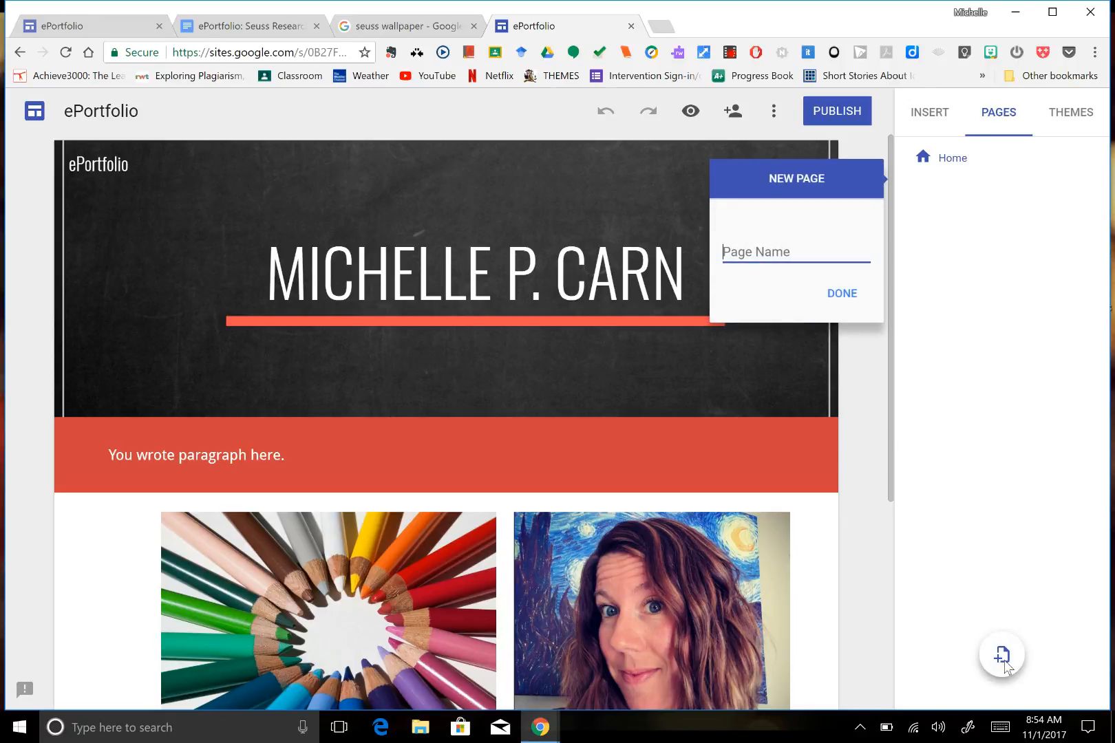
pyautogui.write('Reserach')
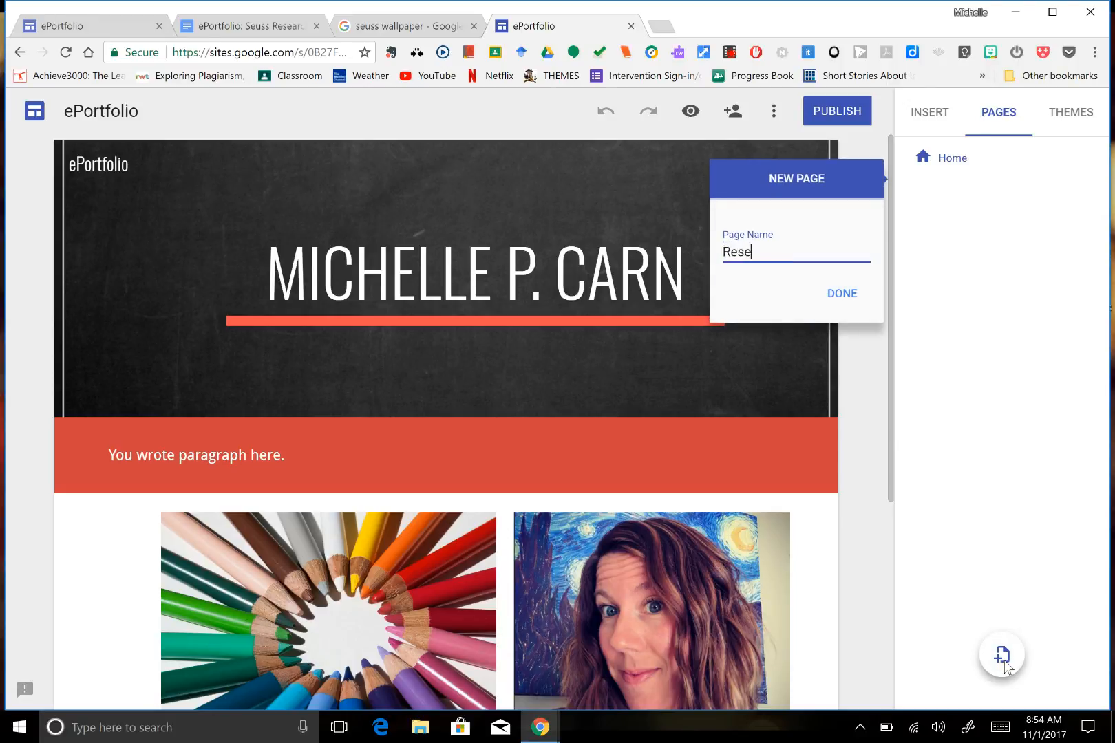
pyautogui.press('BackSpace')
pyautogui.press('BackSpace')
pyautogui.press('BackSpace')
pyautogui.press('BackSpace')
pyautogui.write('arch Project')
pyautogui.click(850, 303)
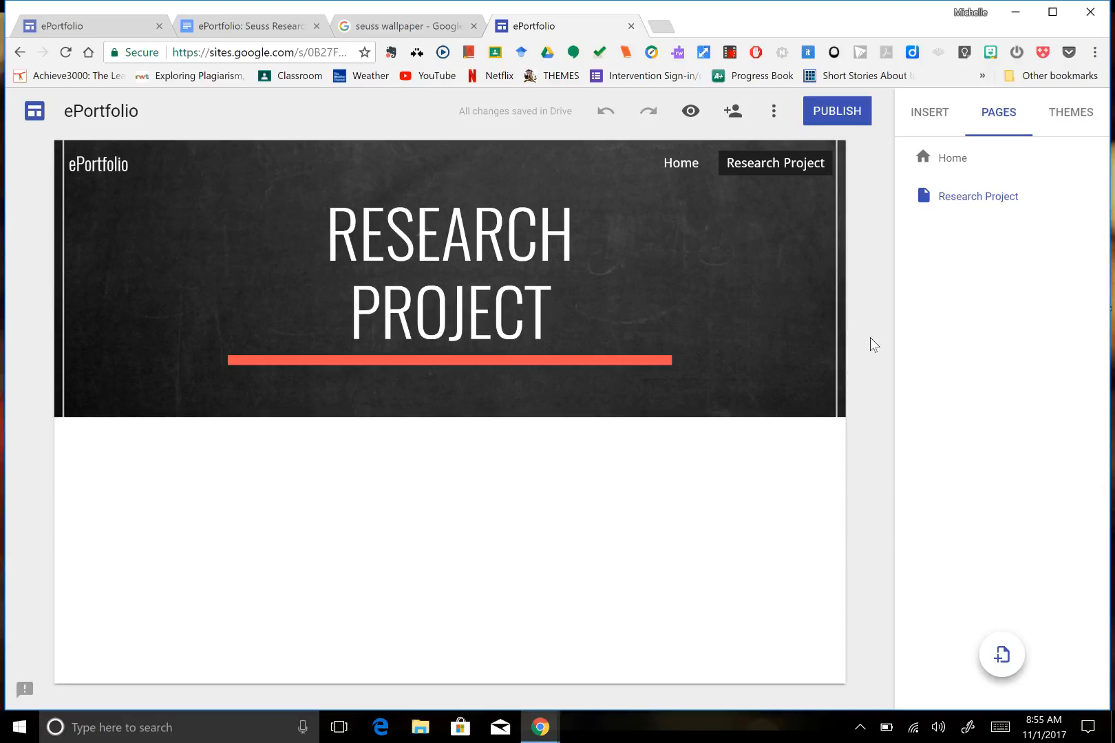
# From the "seuss wallpaper" image results, save the orange valley landscape image to Google Drive
pyautogui.moveTo(592, 318)
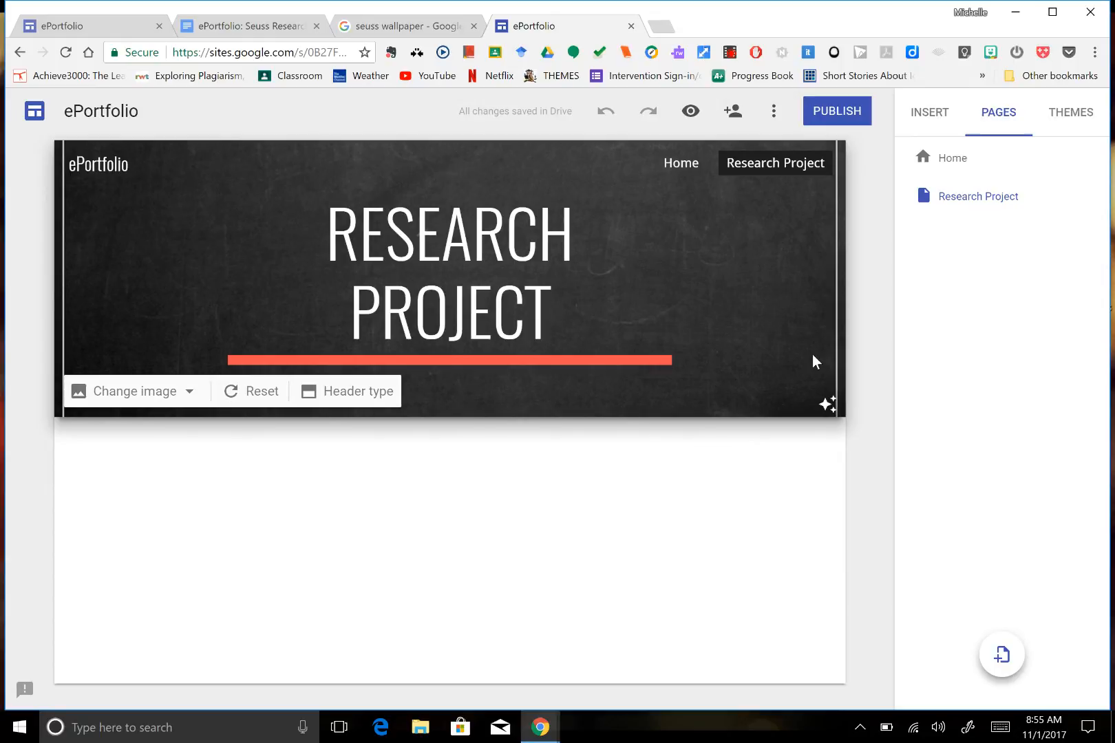
pyautogui.click(392, 28)
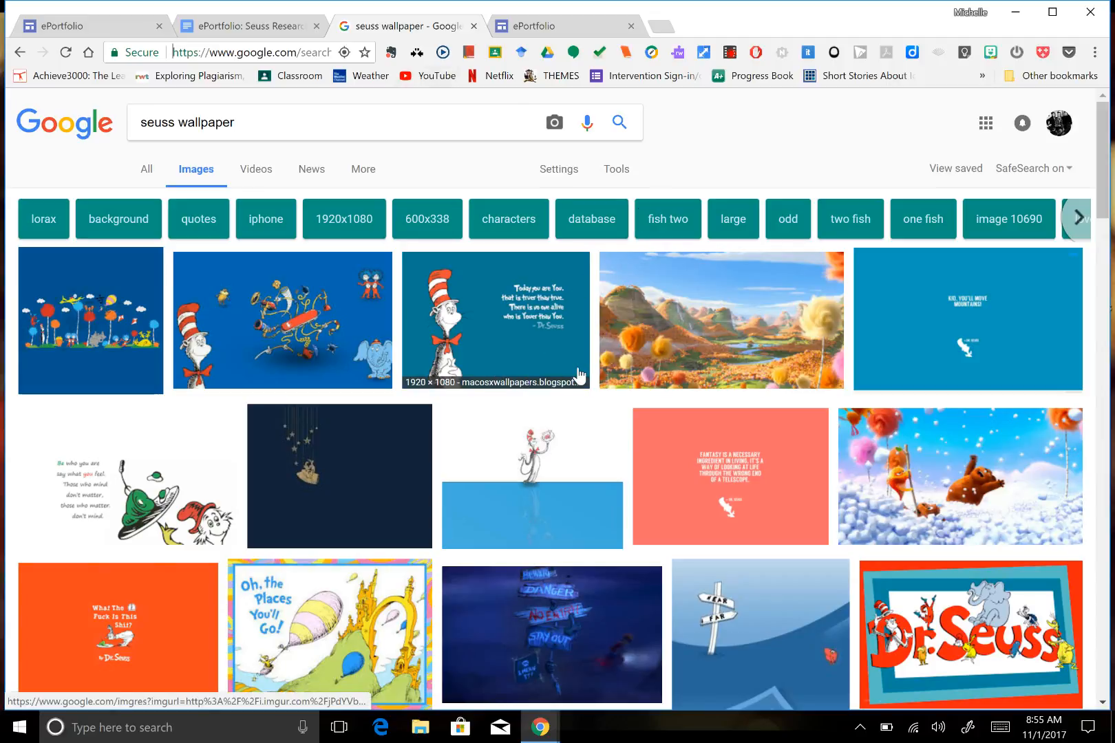
pyautogui.rightClick(739, 335)
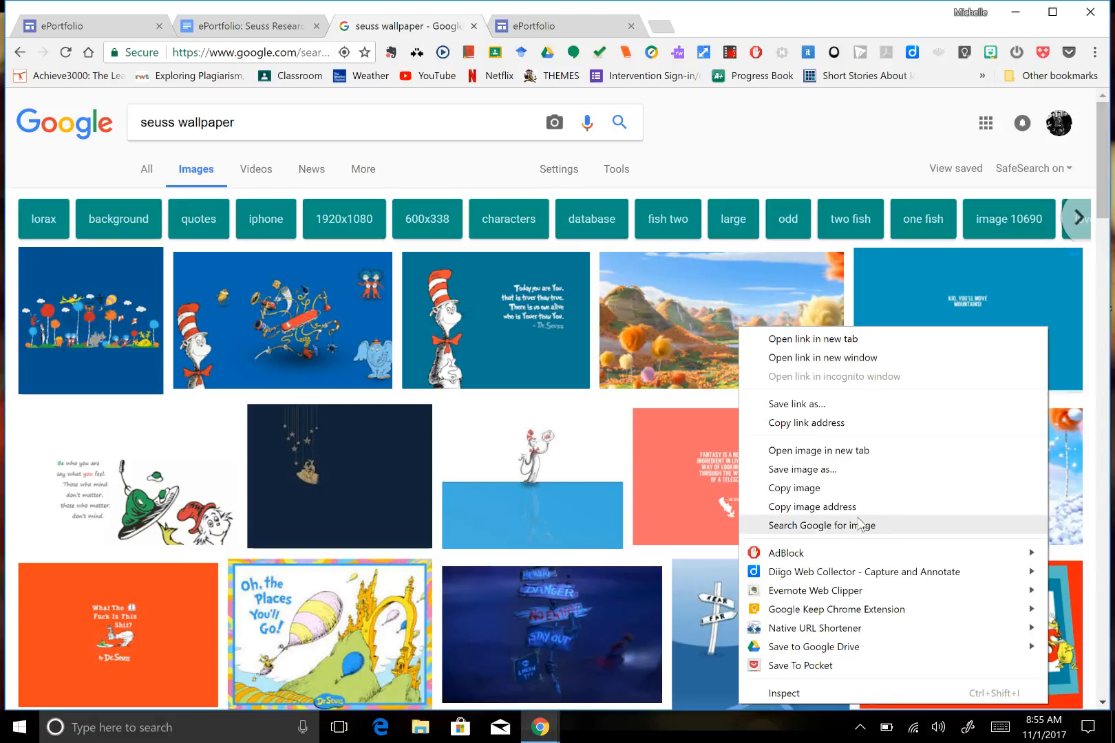
pyautogui.moveTo(890, 649)
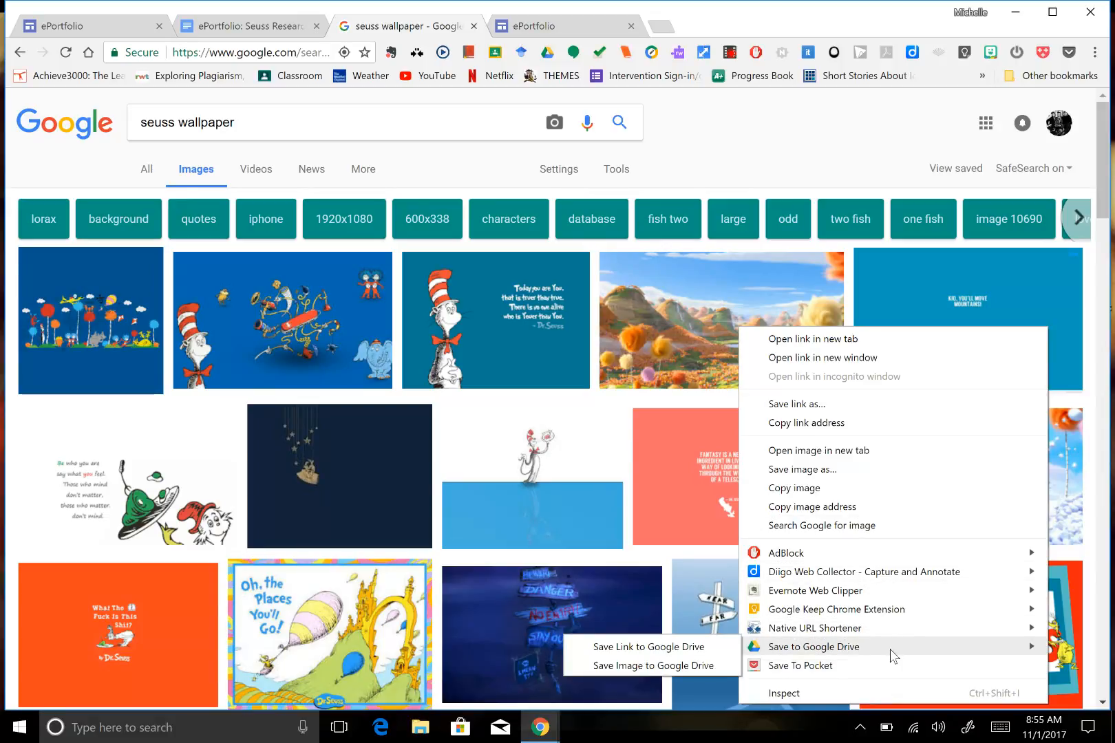
pyautogui.click(688, 667)
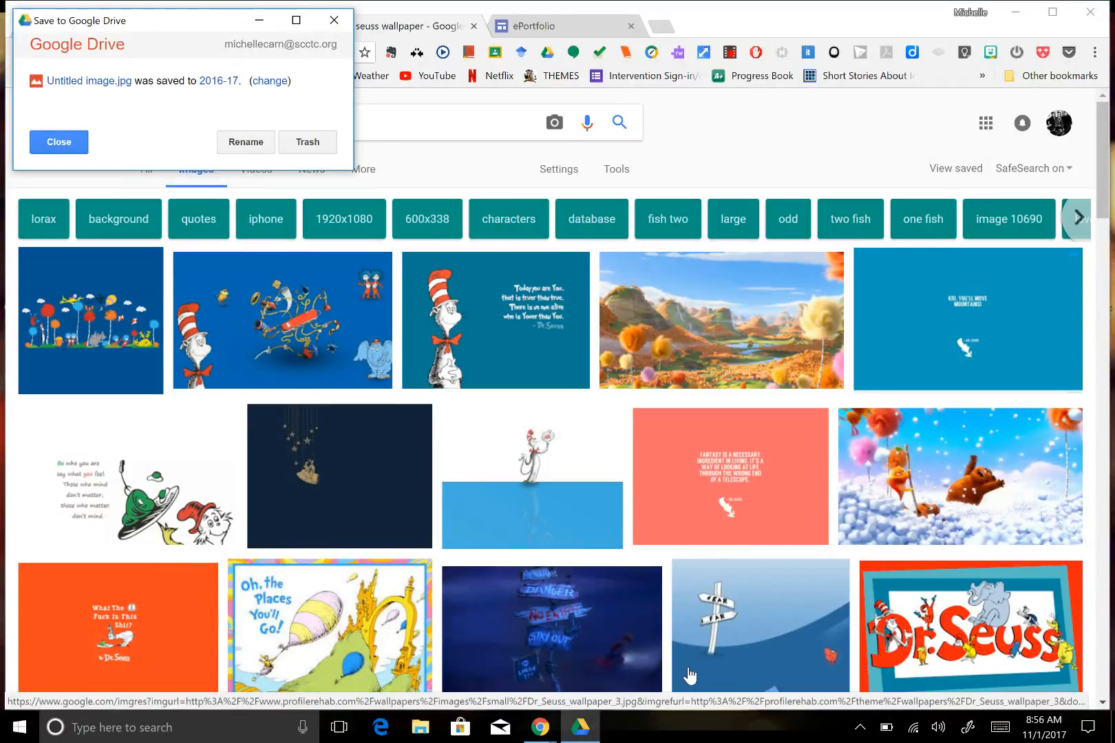
pyautogui.click(338, 19)
# Replace the Research Project page's header image with the orange landscape most recently saved in Google Drive
pyautogui.click(535, 27)
pyautogui.moveTo(139, 356)
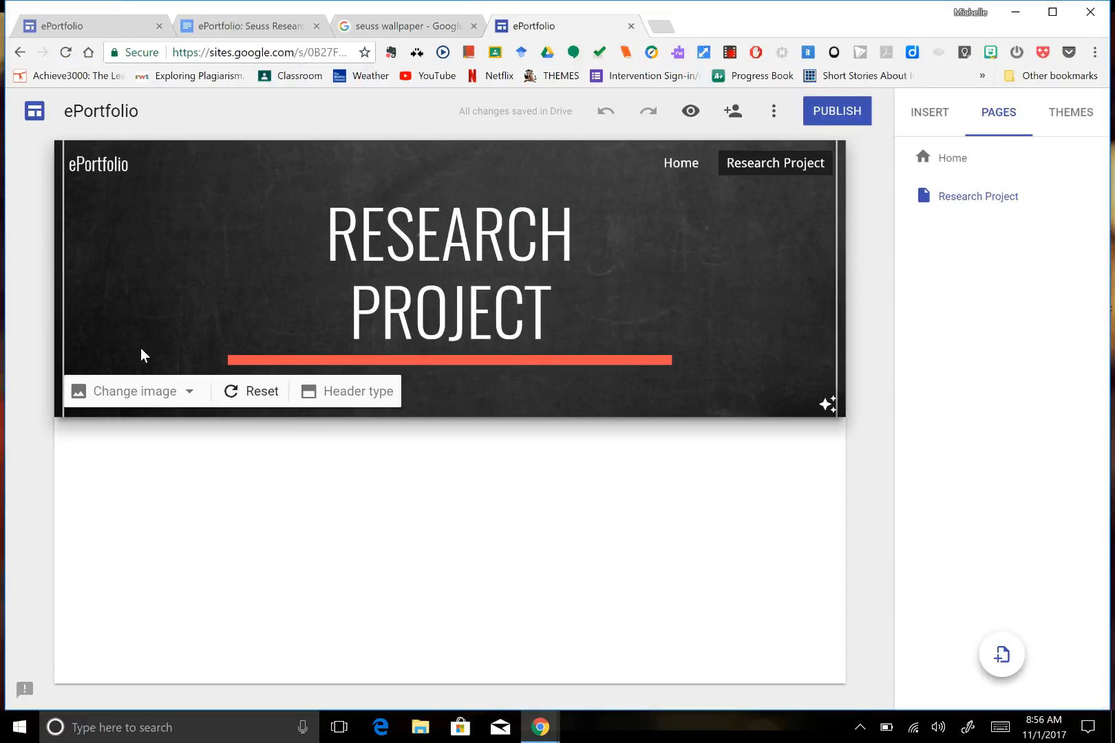
pyautogui.click(184, 394)
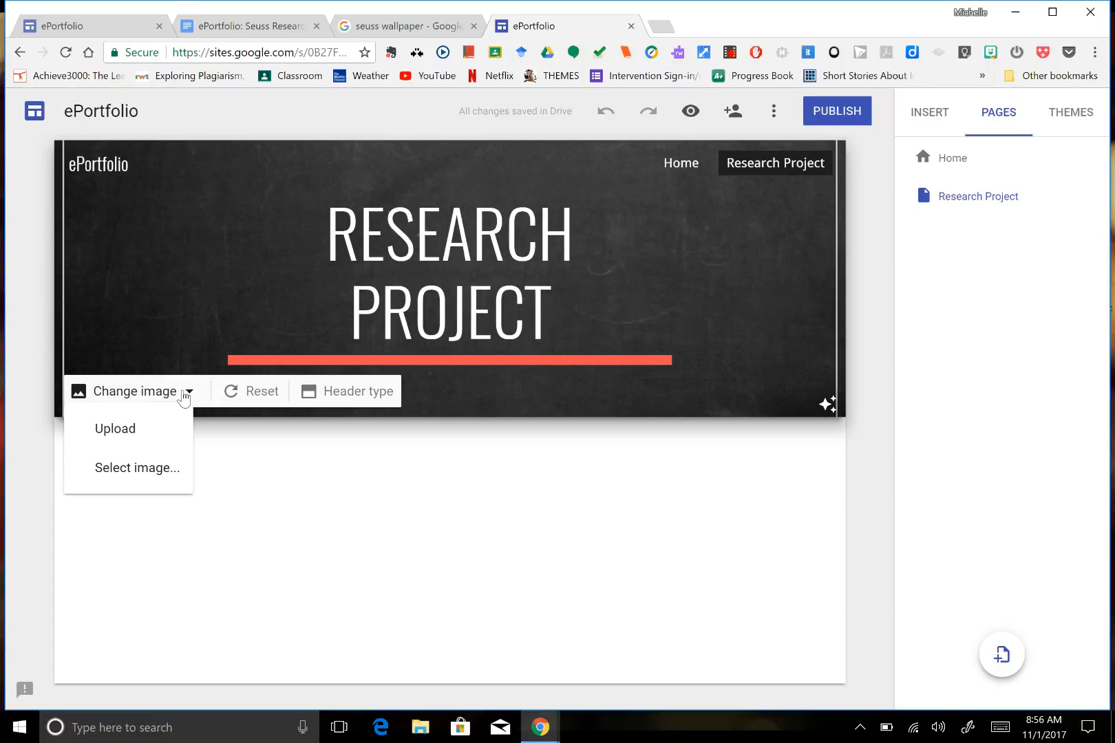
pyautogui.click(132, 473)
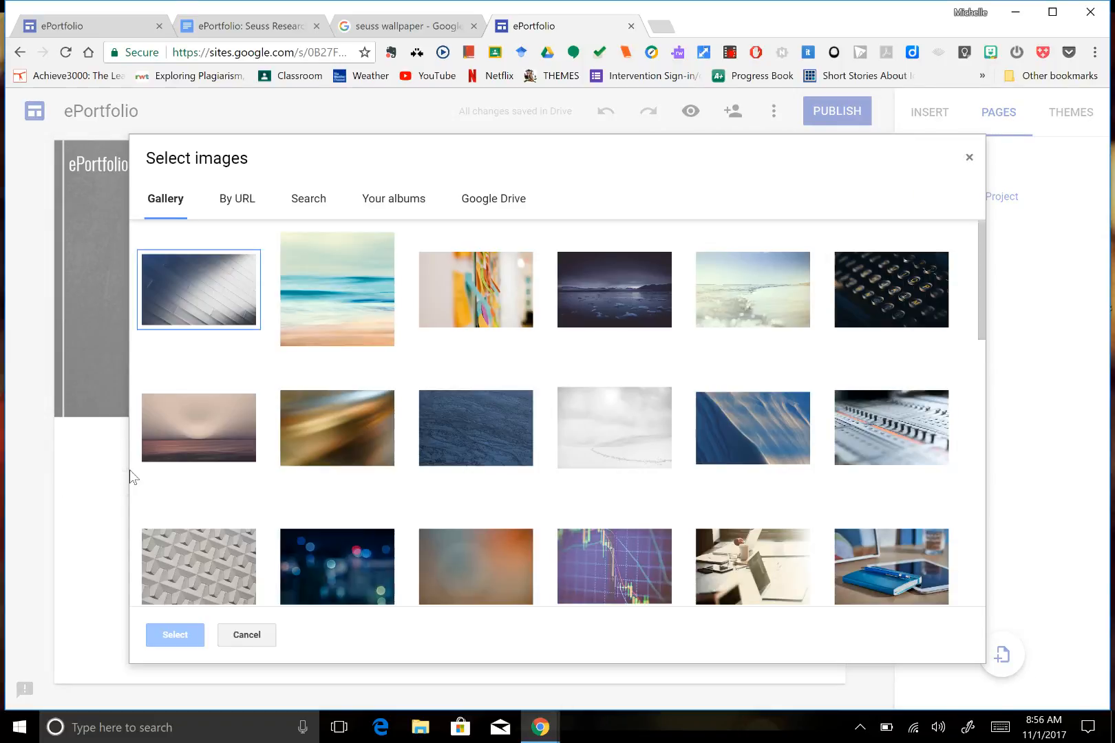
pyautogui.click(496, 205)
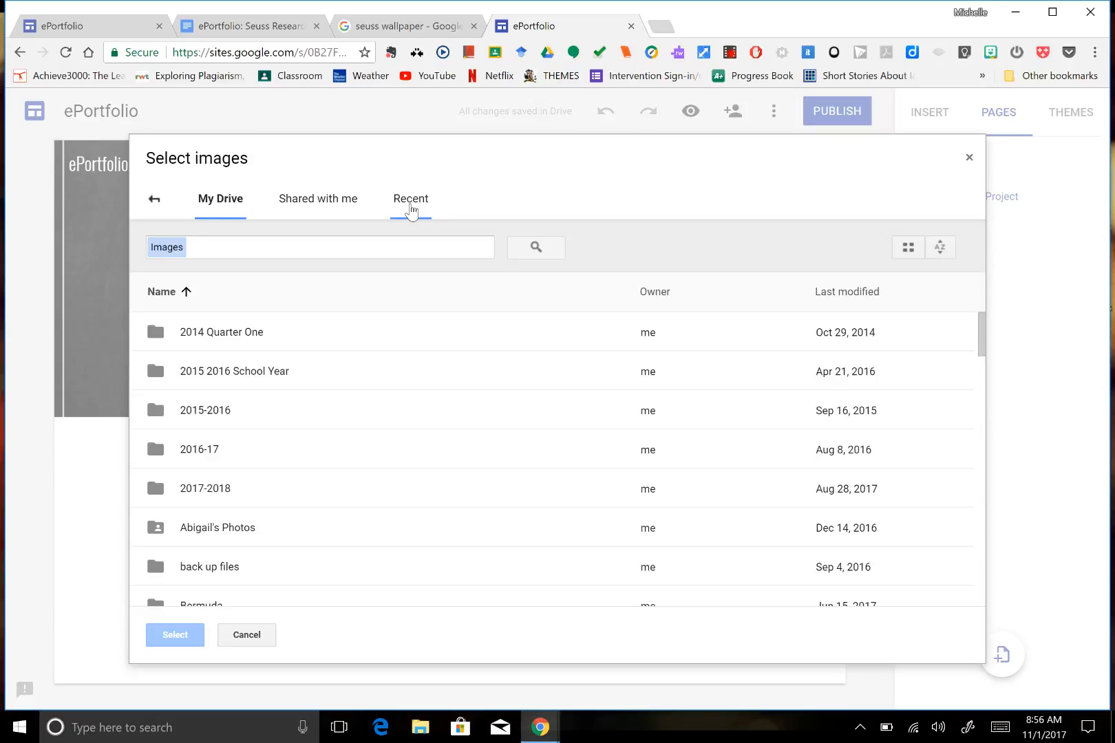
pyautogui.click(411, 206)
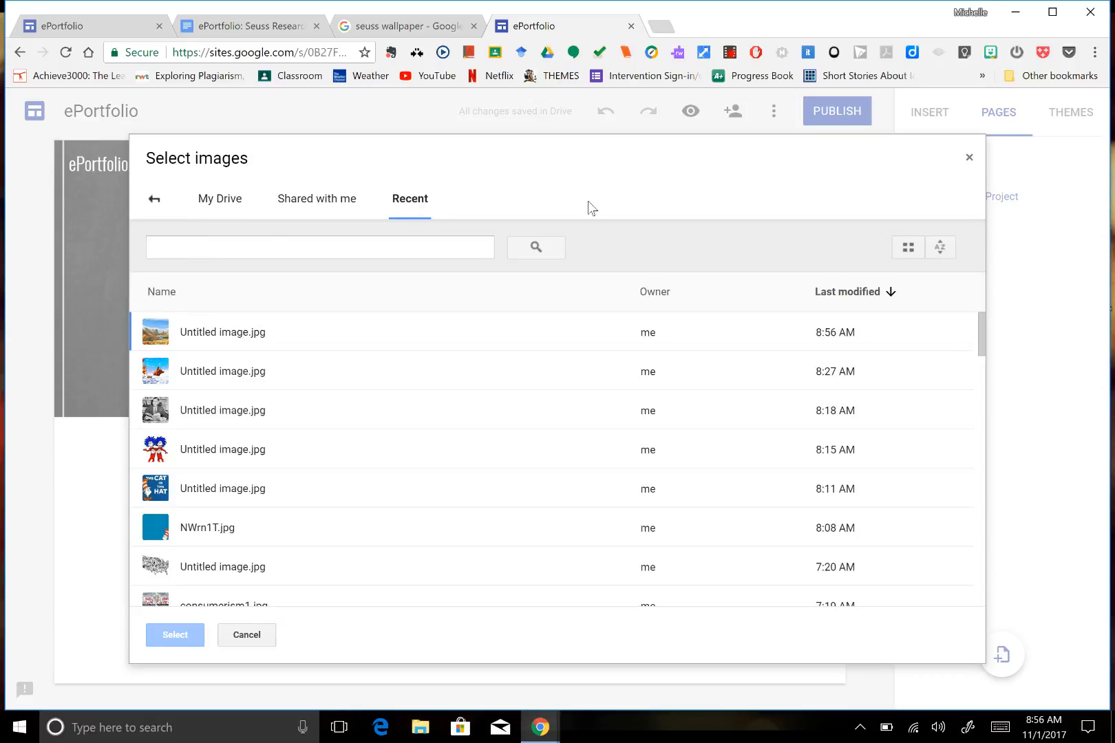
pyautogui.doubleClick(236, 334)
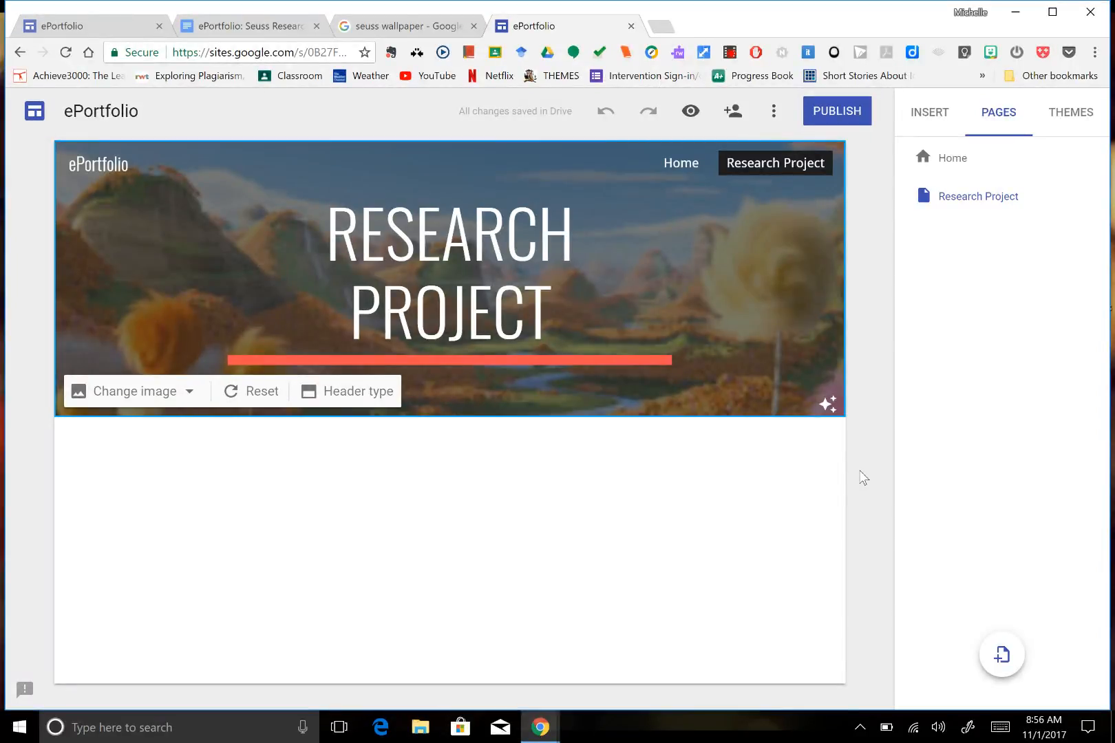
pyautogui.click(311, 529)
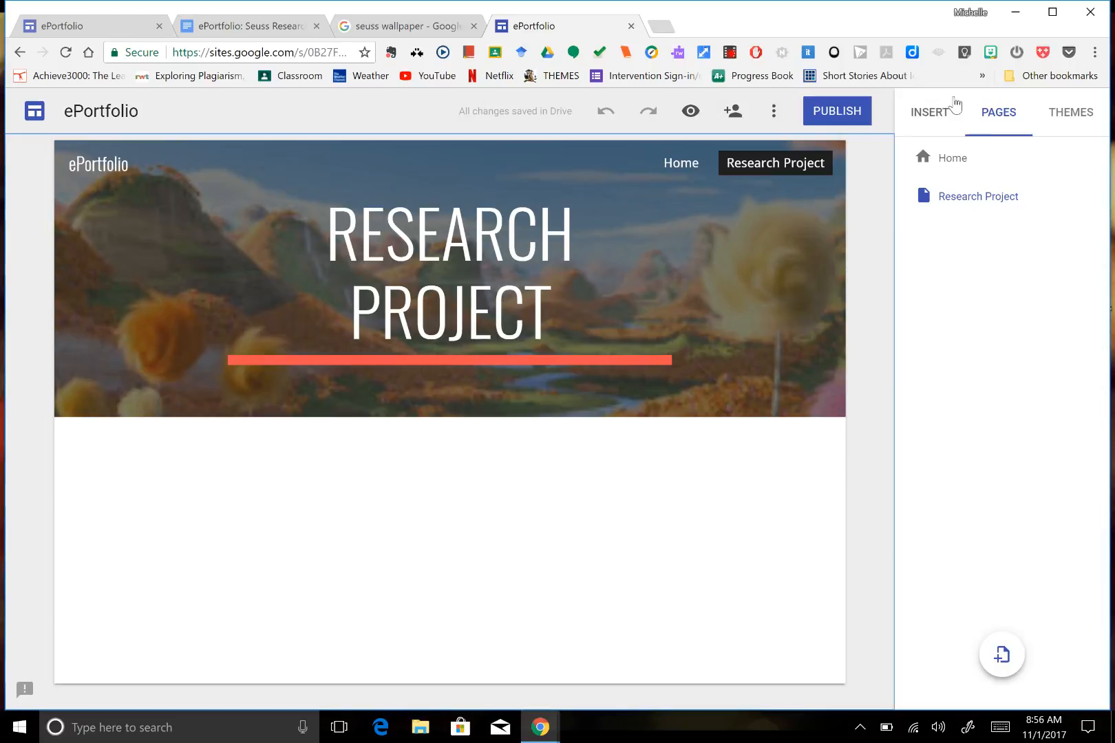
# Search Google Images for "the lorax book" and save the first Lorax cover image to Google Drive
pyautogui.click(928, 113)
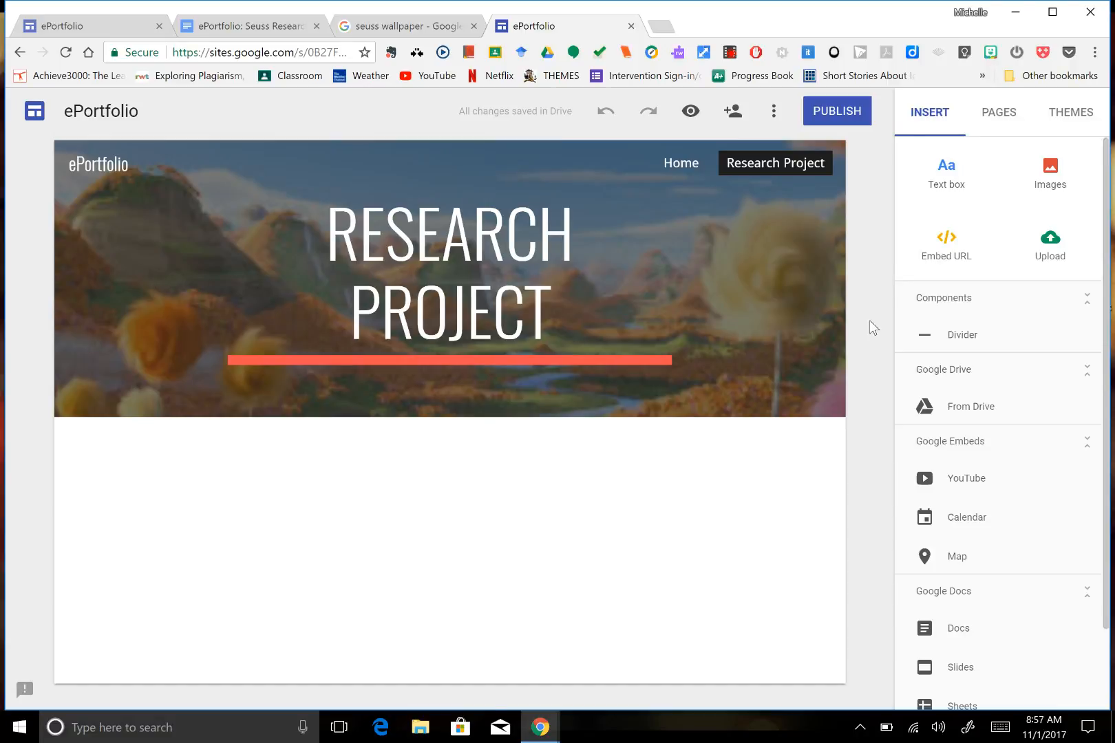
pyautogui.click(390, 25)
pyautogui.moveTo(268, 113); pyautogui.dragTo(30, 142)
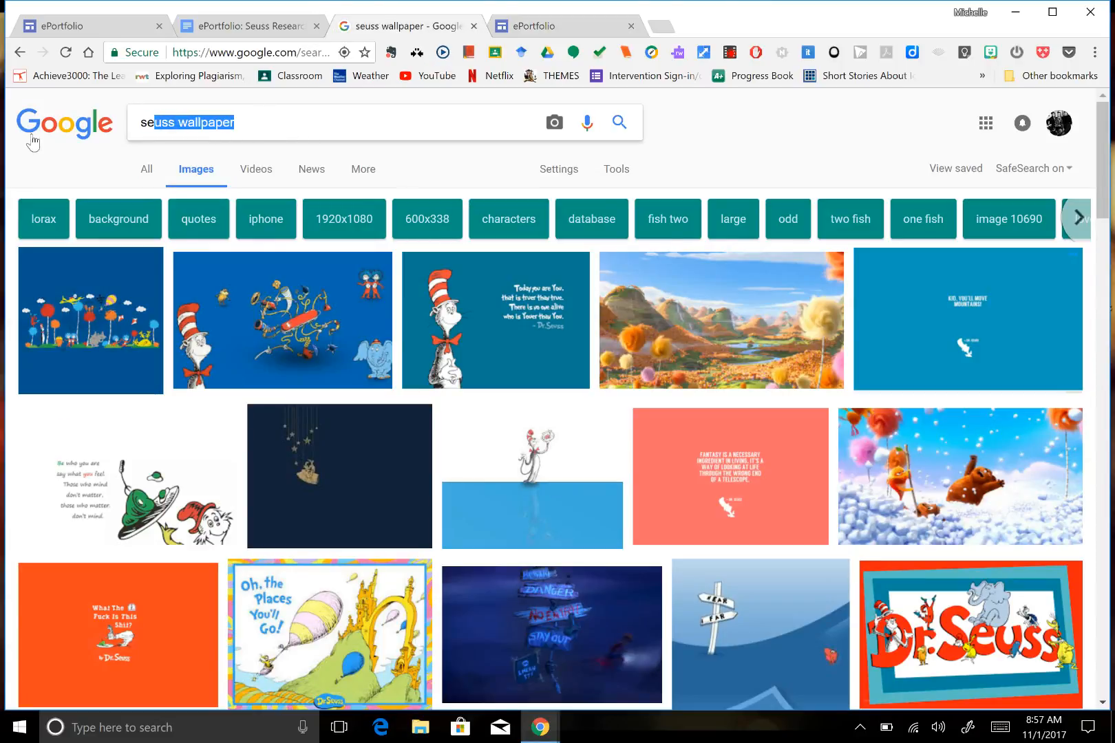
pyautogui.write('the lorax book')
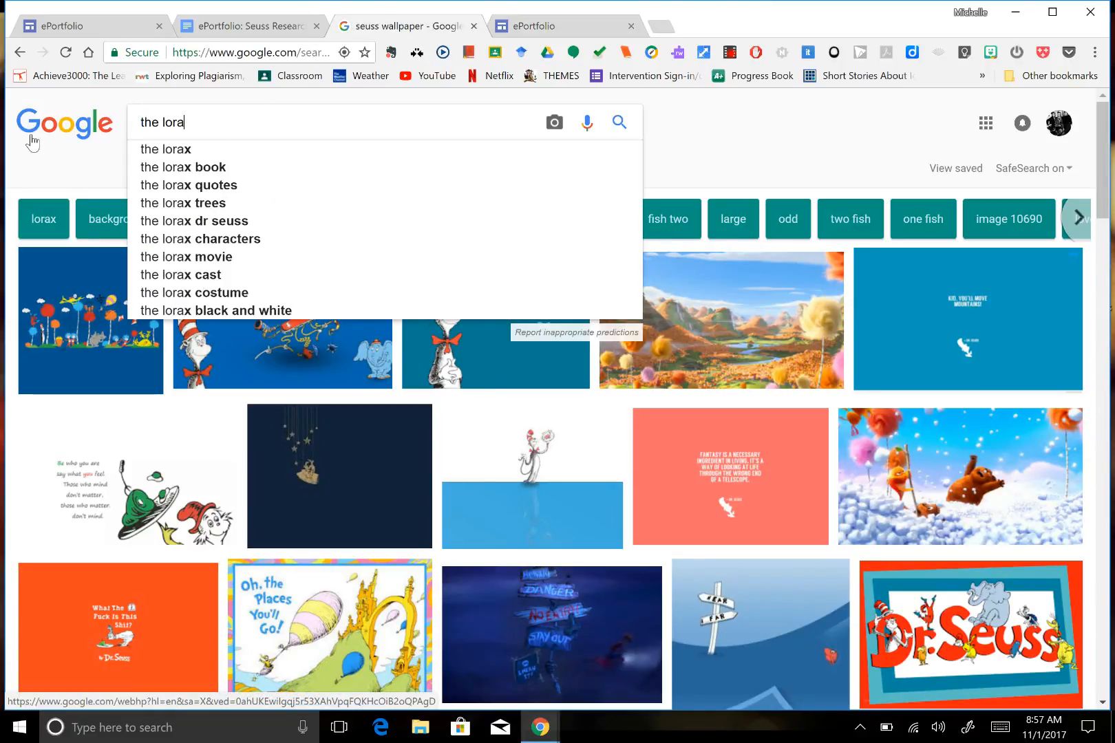
pyautogui.press('Return')
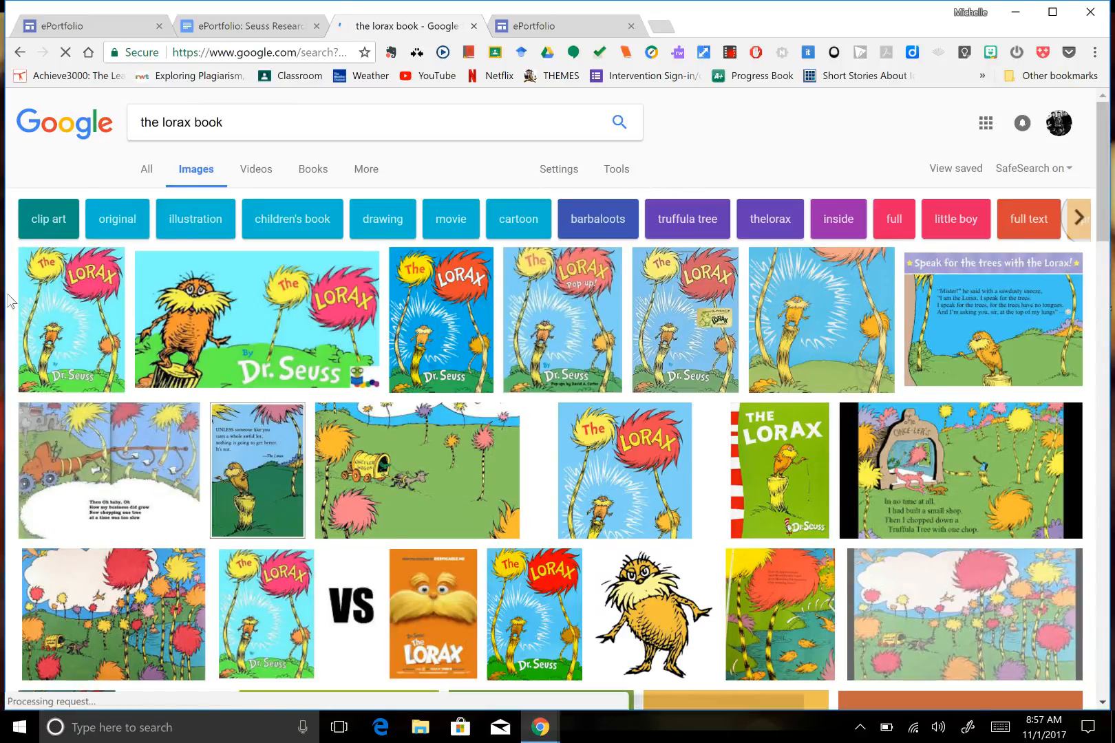
pyautogui.rightClick(72, 308)
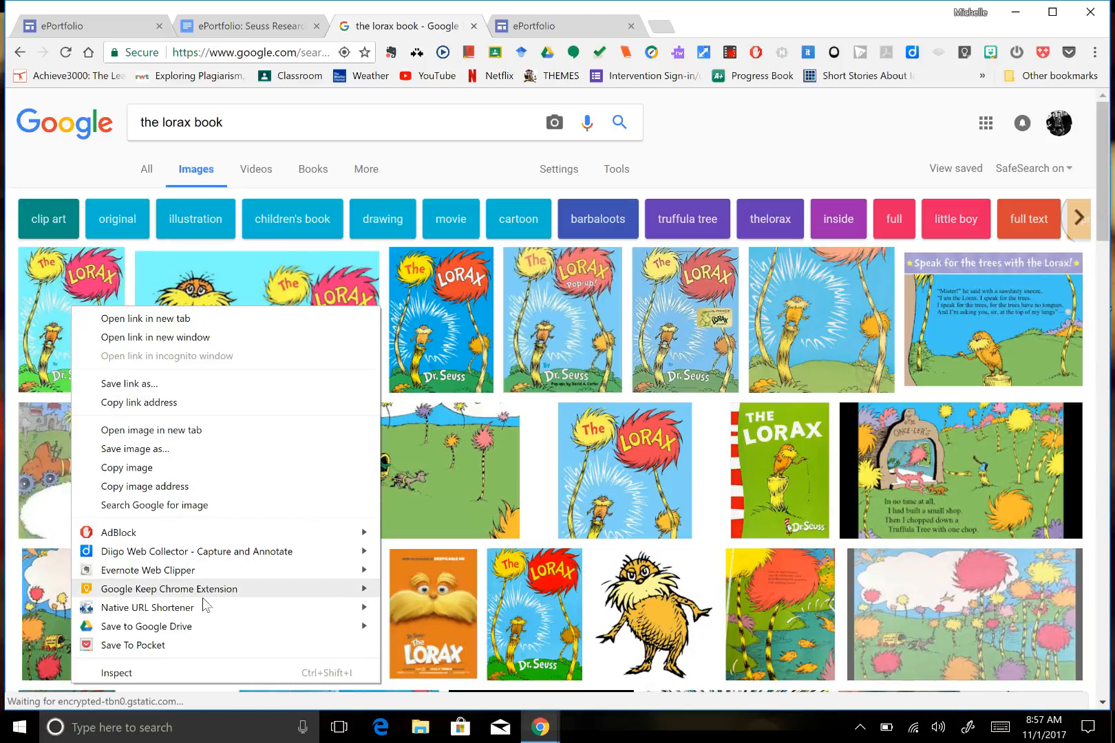
pyautogui.moveTo(211, 627)
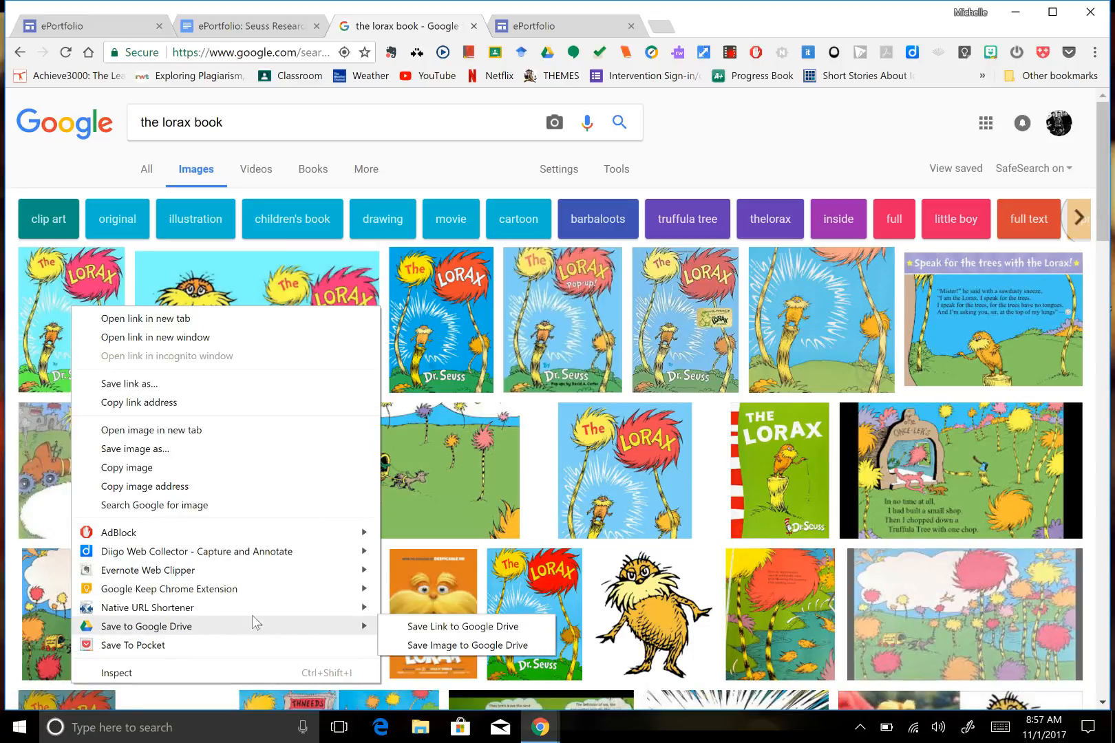
pyautogui.click(401, 647)
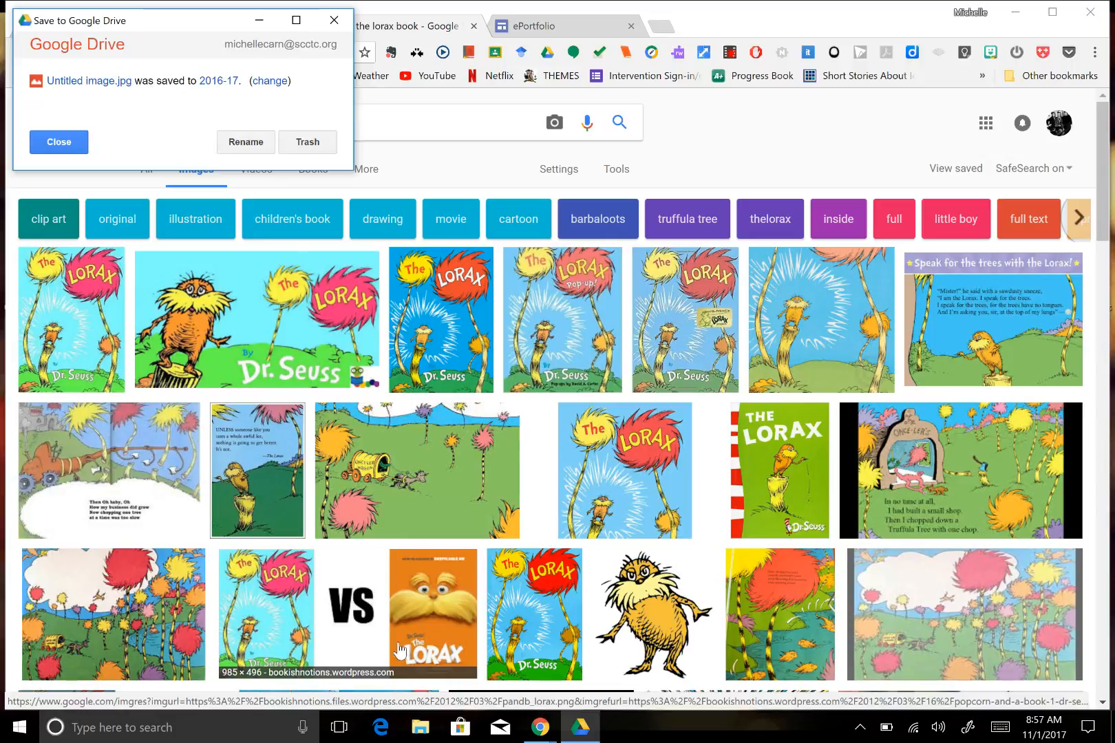
pyautogui.click(333, 20)
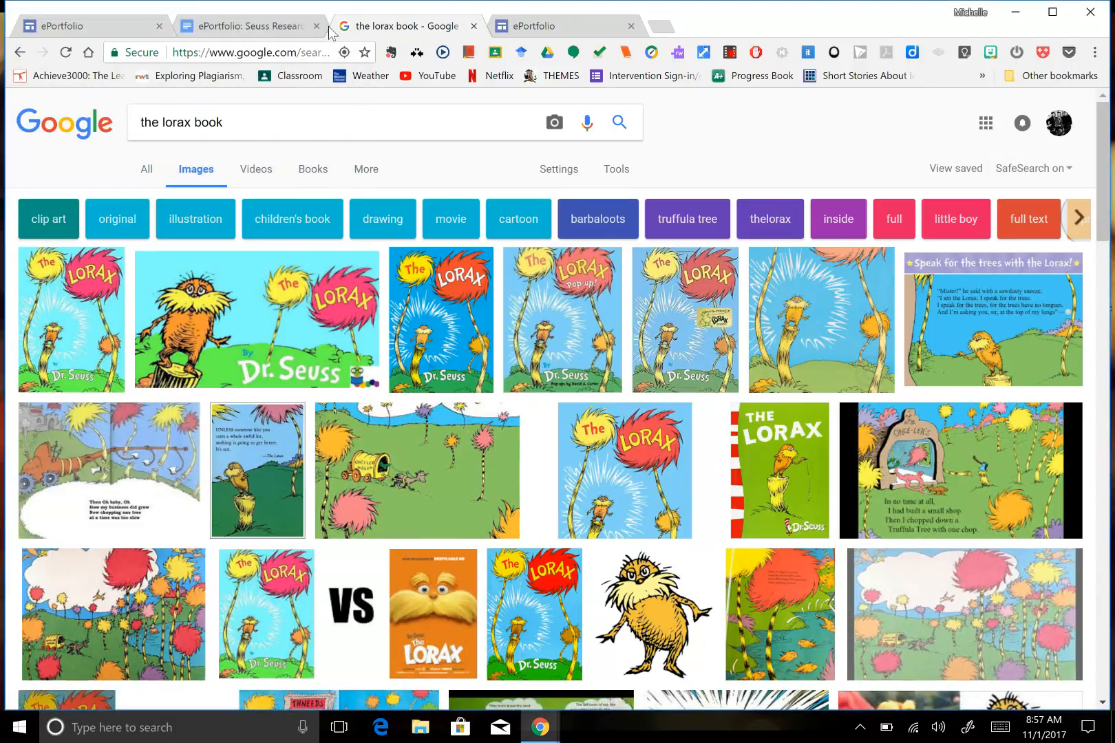
# Check the sample Research Project page, and insert the recently saved Lorax cover from Google Drive below the header in the site editor
pyautogui.click(117, 34)
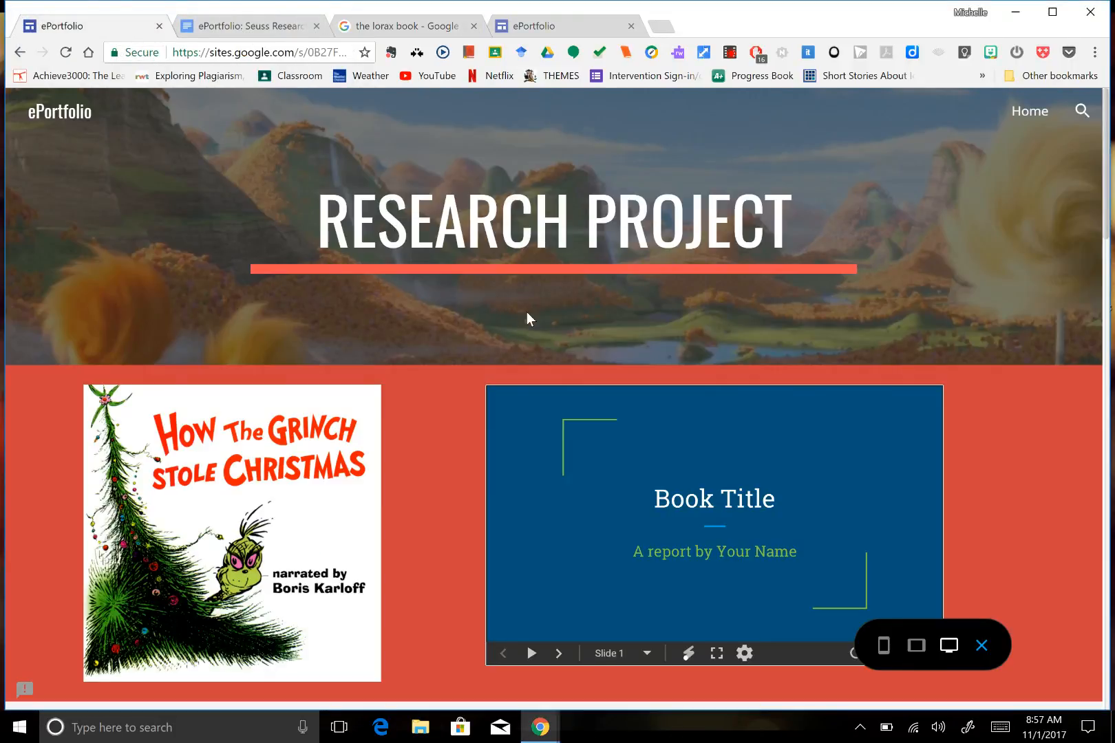
pyautogui.click(553, 28)
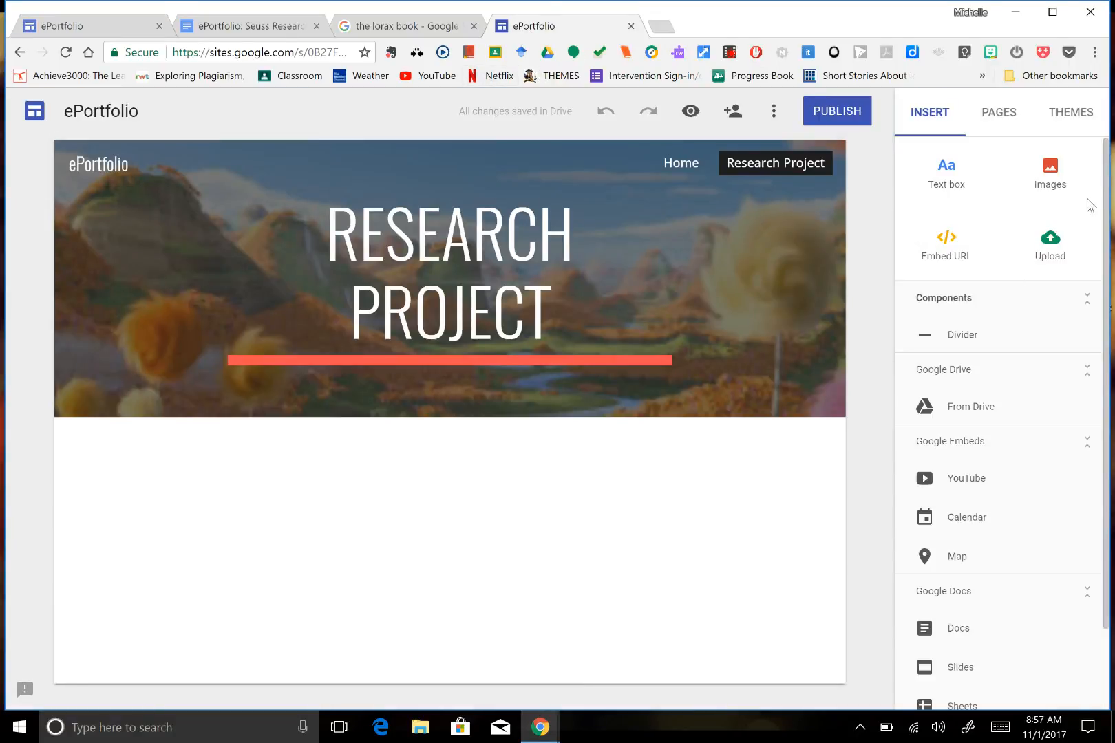
pyautogui.click(1052, 169)
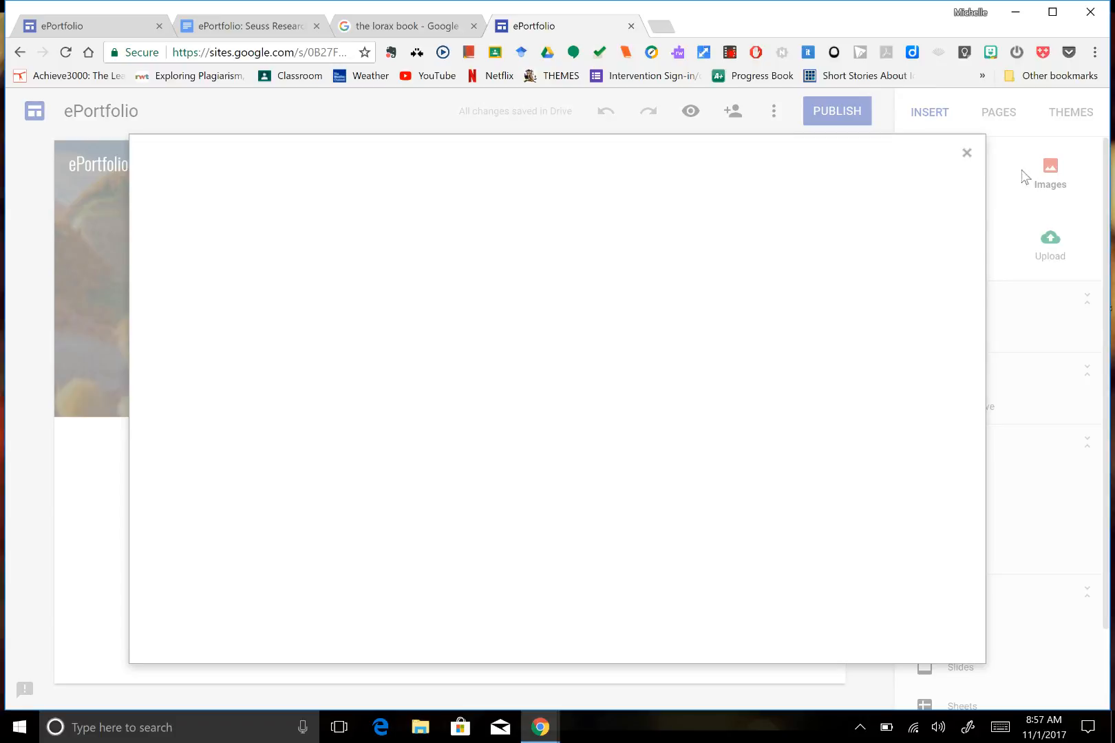
pyautogui.click(434, 201)
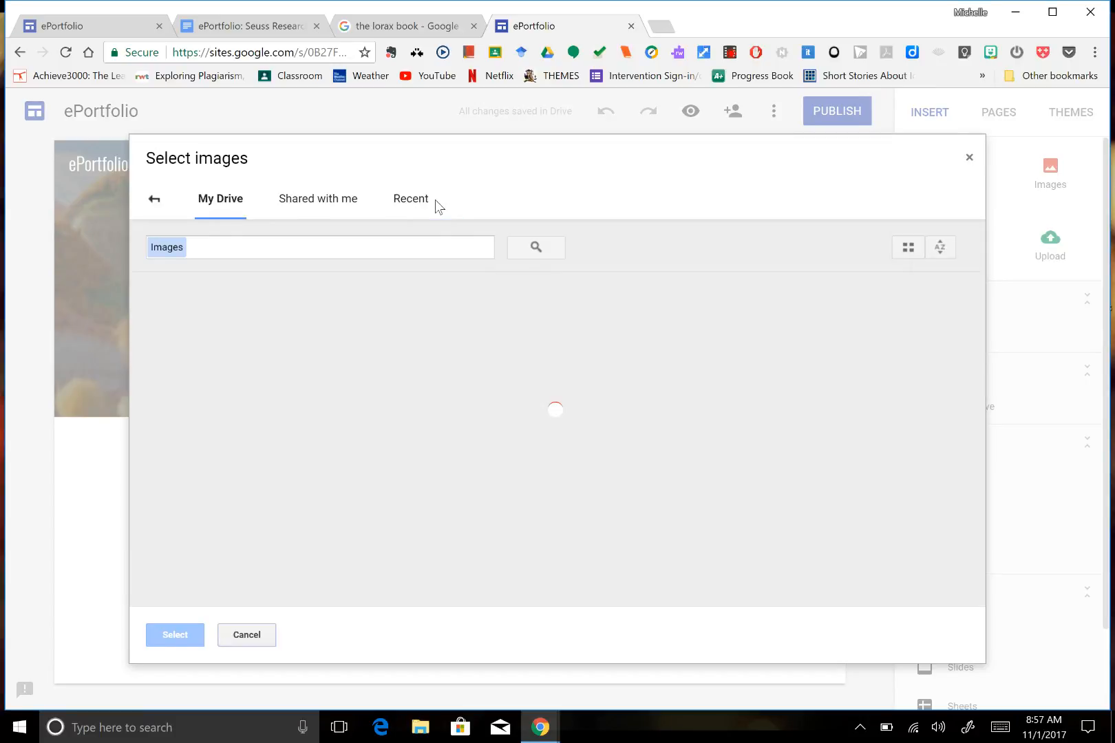
pyautogui.click(410, 199)
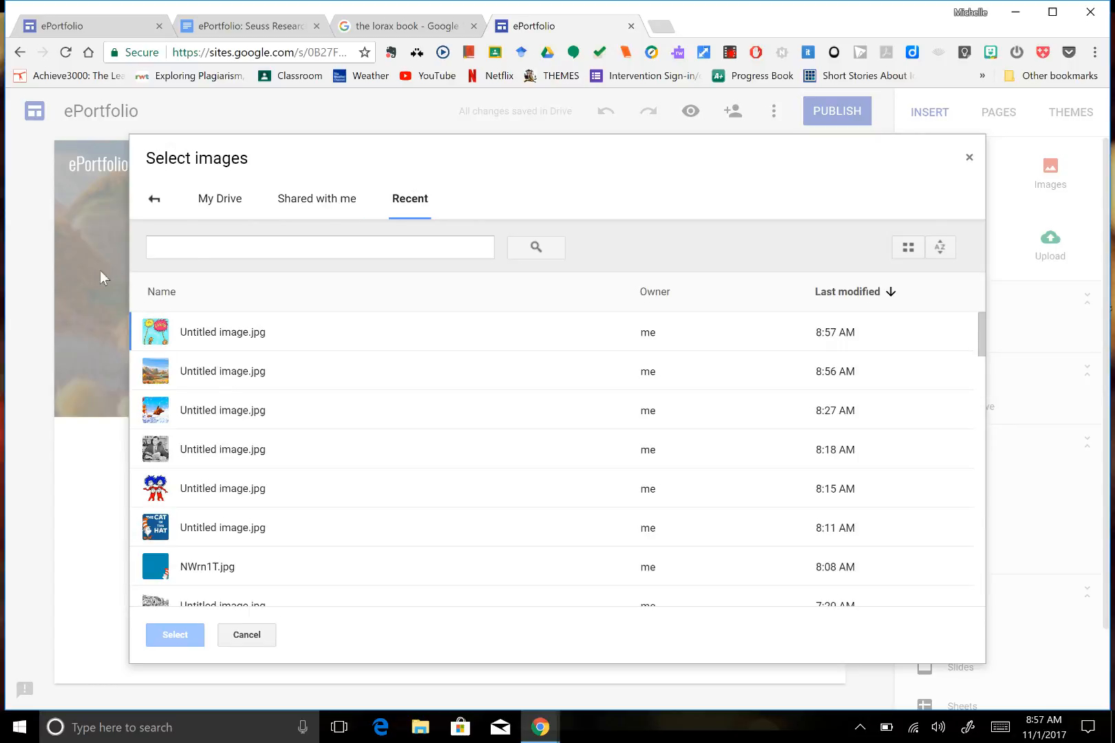
pyautogui.doubleClick(182, 336)
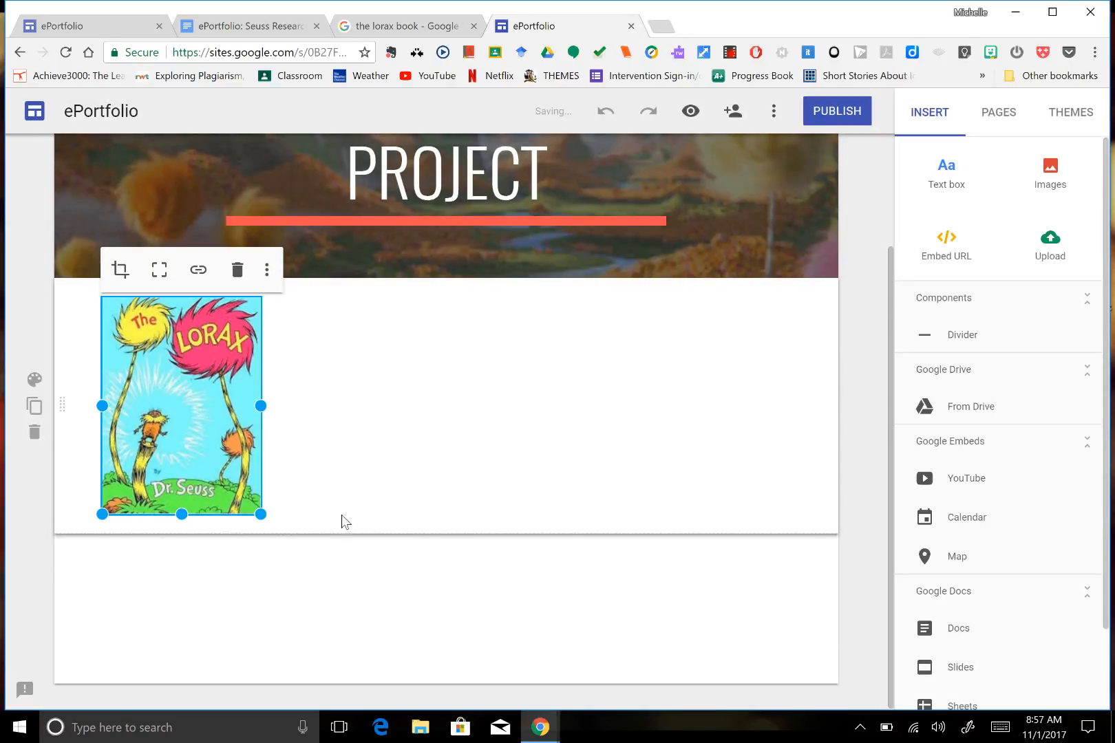
pyautogui.click(341, 515)
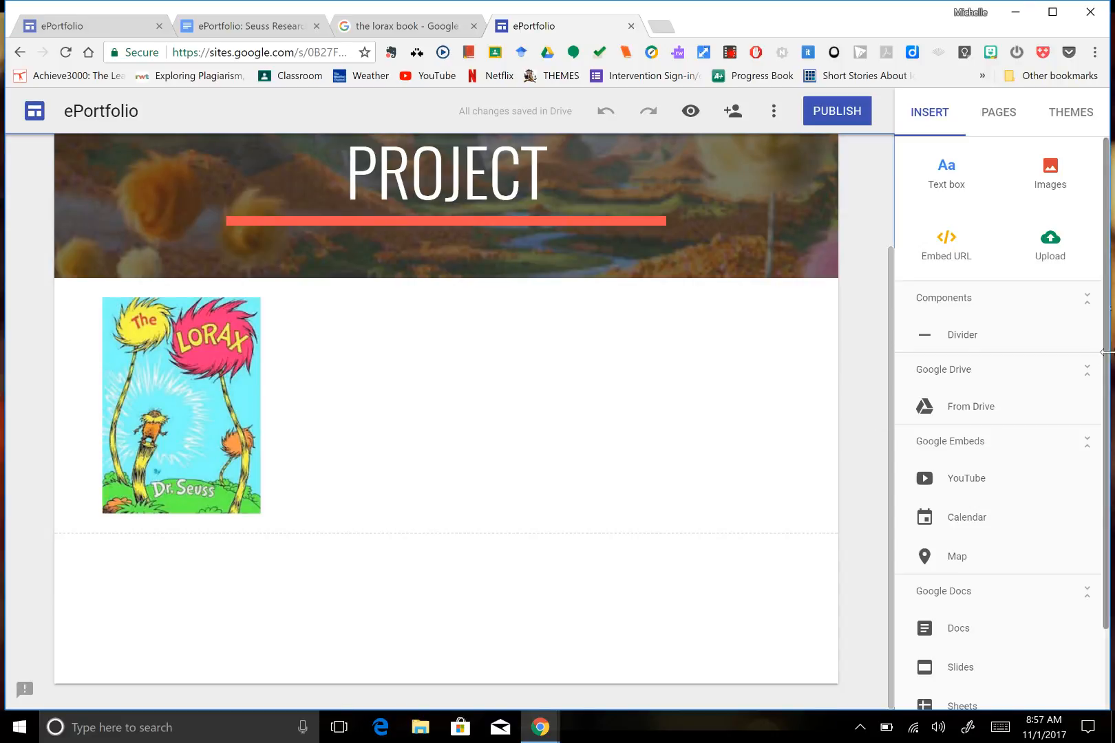
# Search the Drive presentations for "book report" and insert the white-and-teal "The Lorax" slide deck into the page
pyautogui.scroll(-2, 1108, 365)
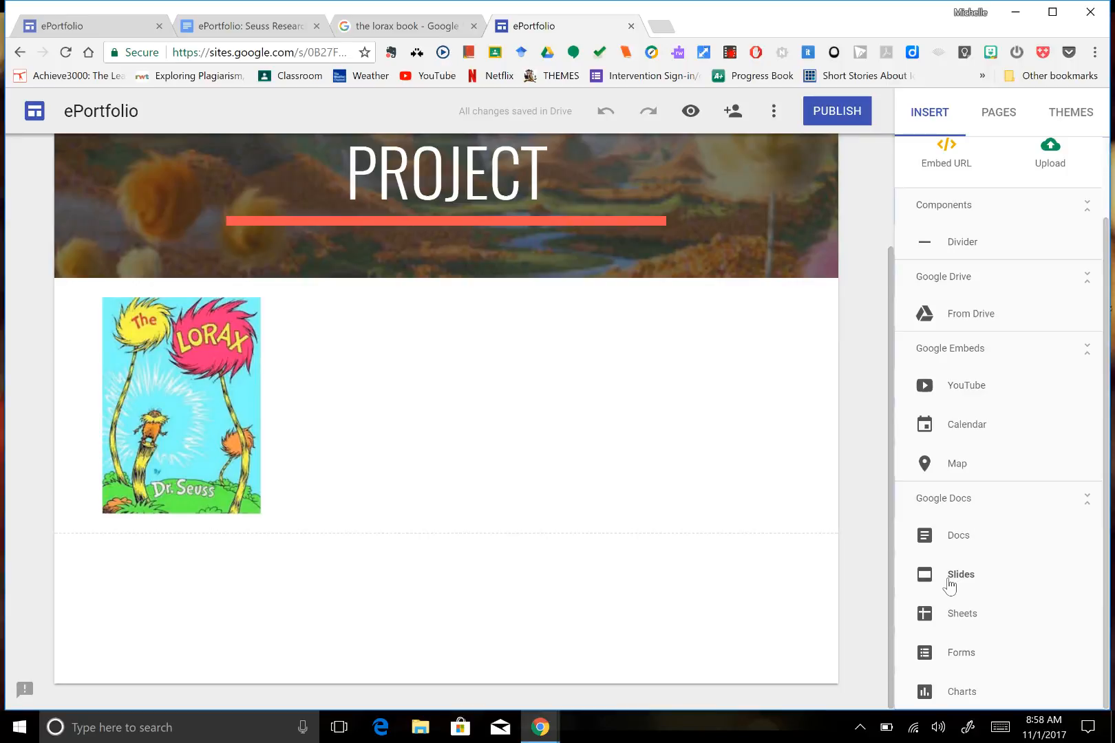
pyautogui.click(950, 580)
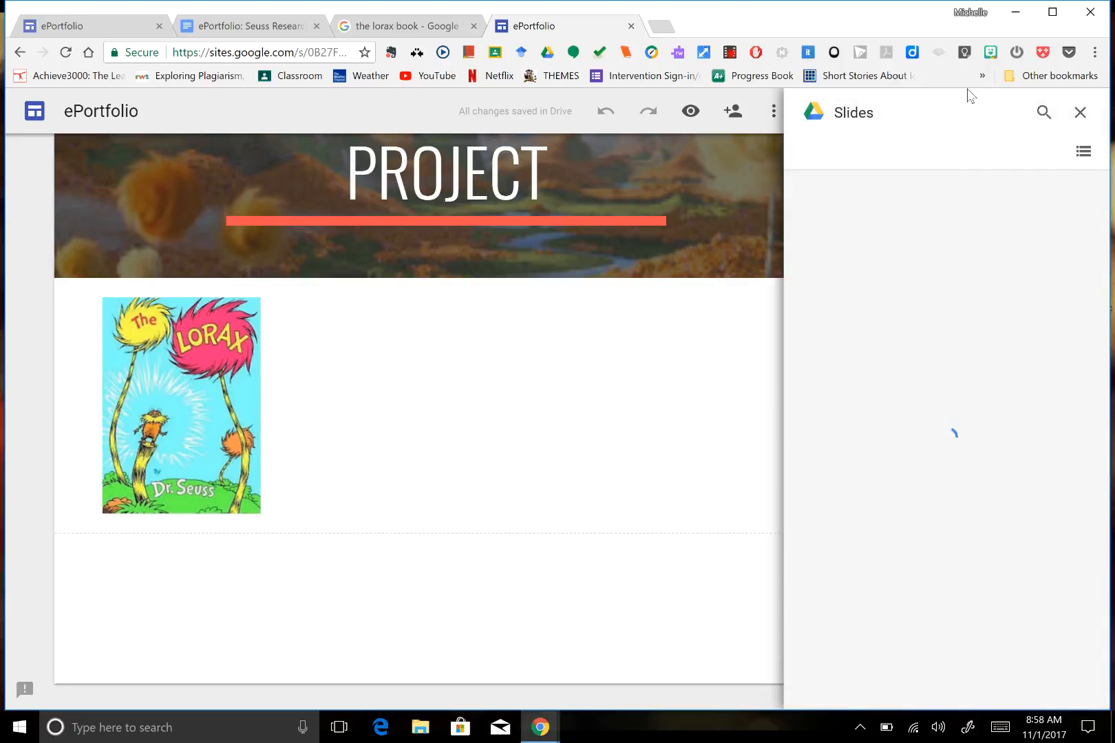
pyautogui.click(1043, 114)
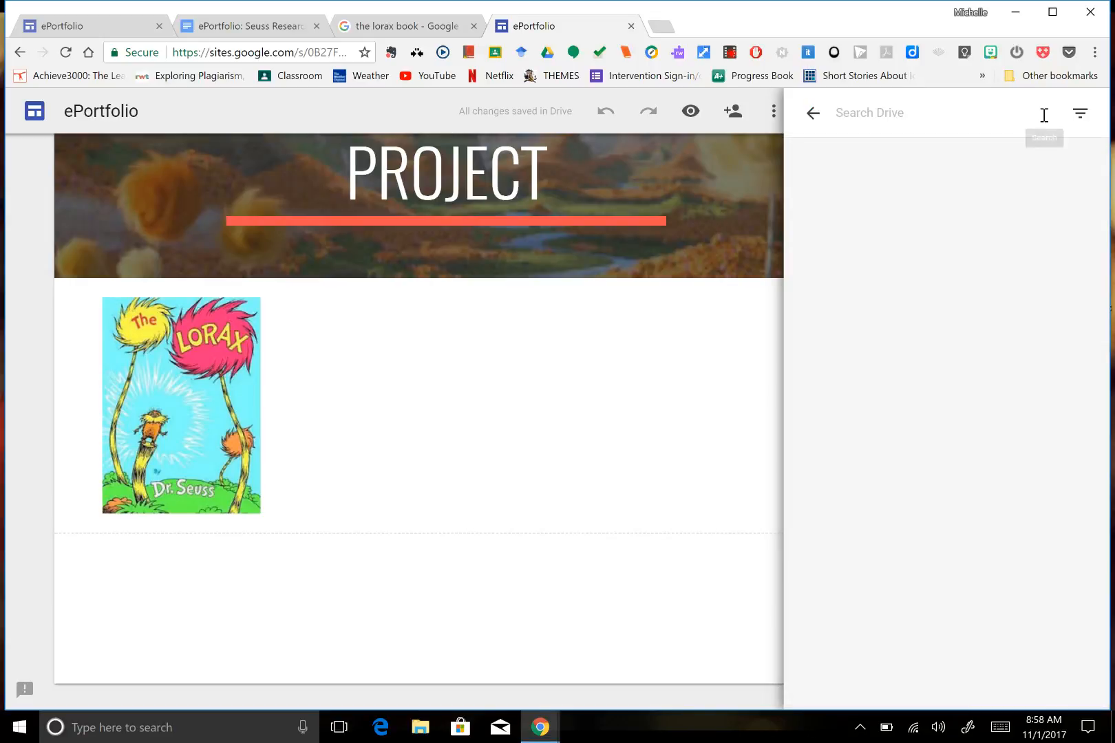
pyautogui.write('b')
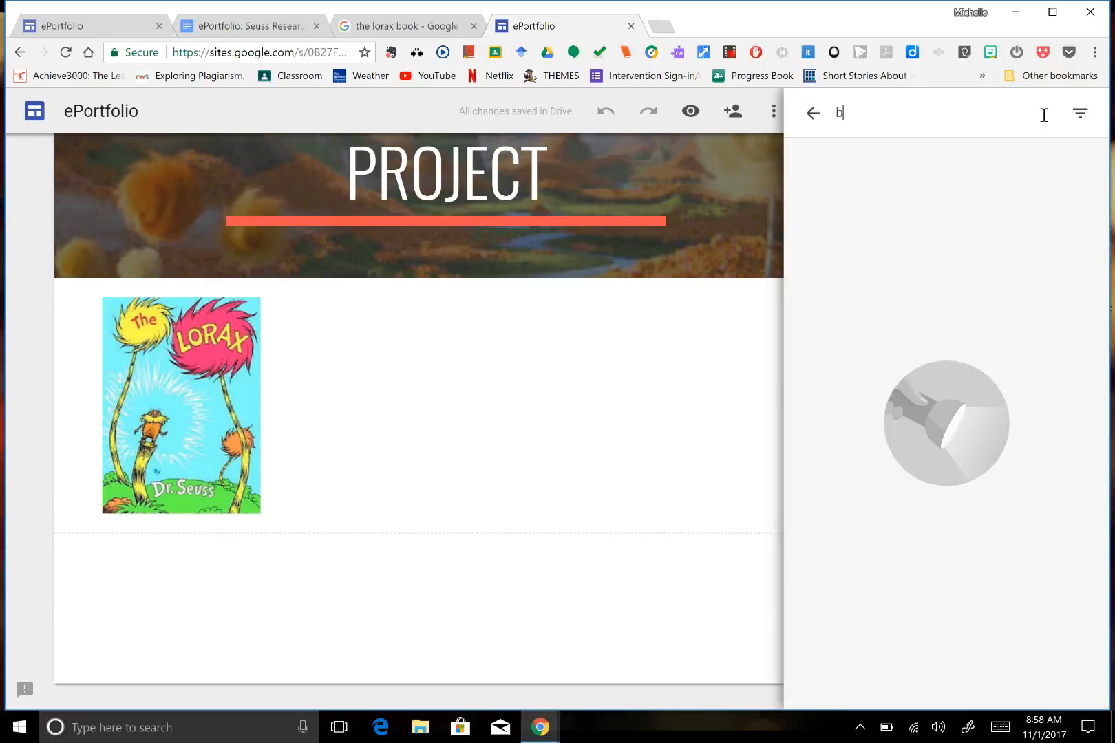
pyautogui.write('ook report')
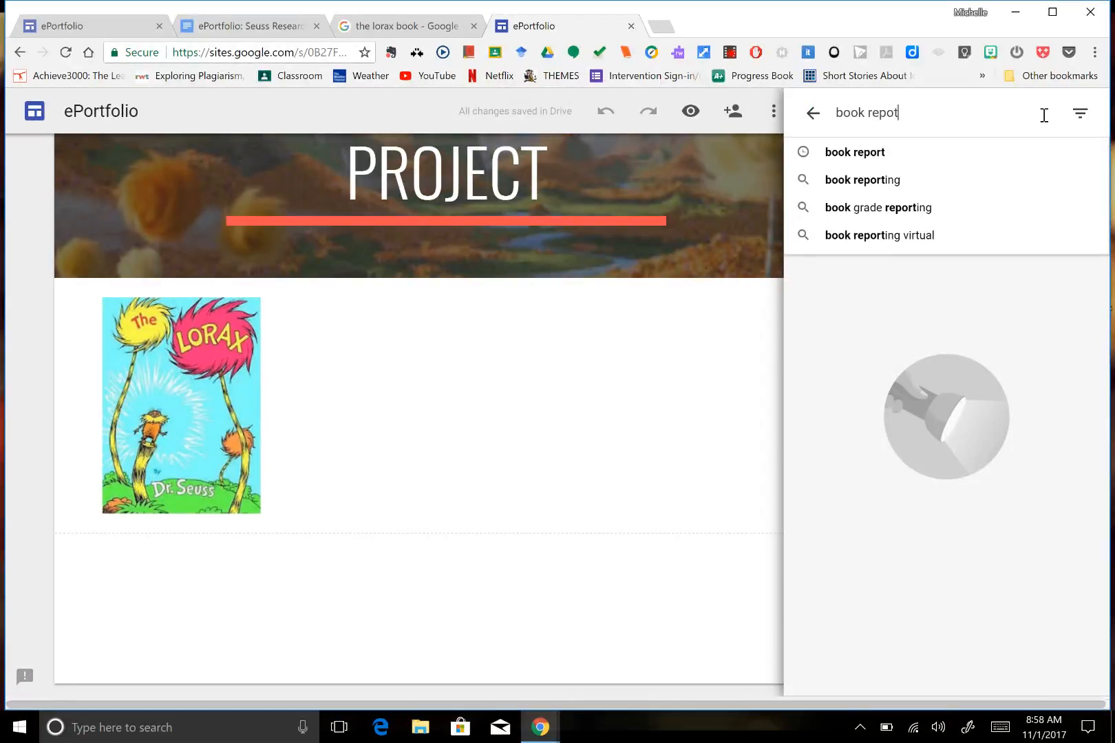
pyautogui.press('Return')
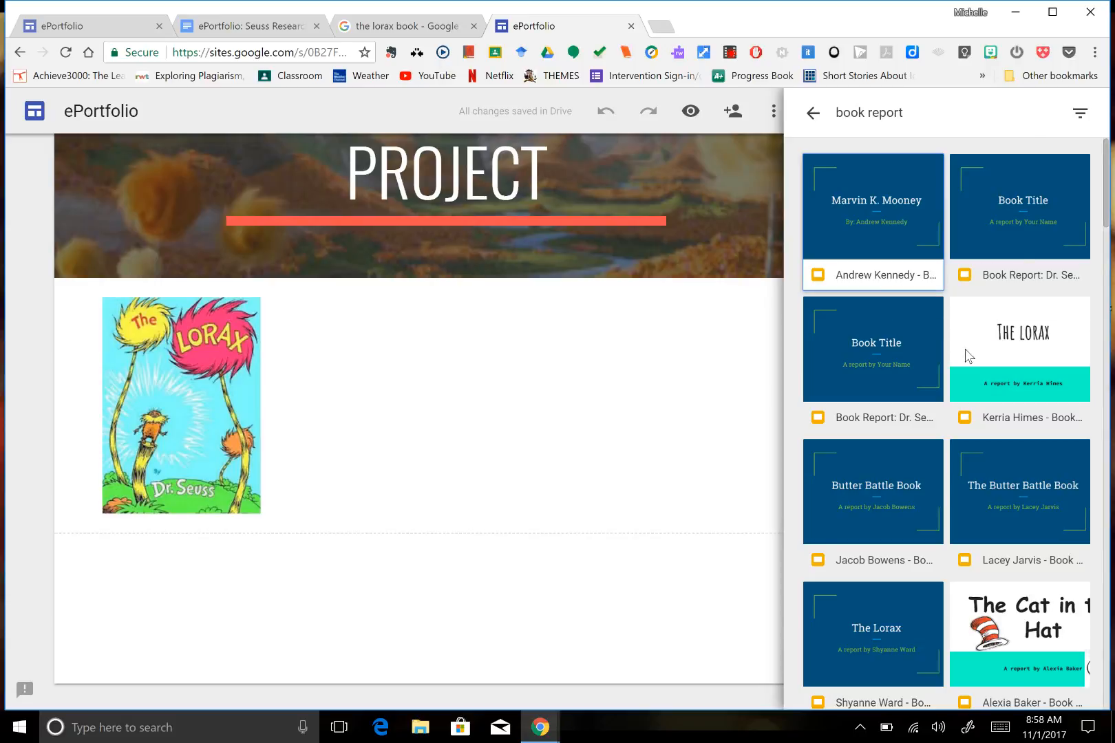
pyautogui.click(1008, 352)
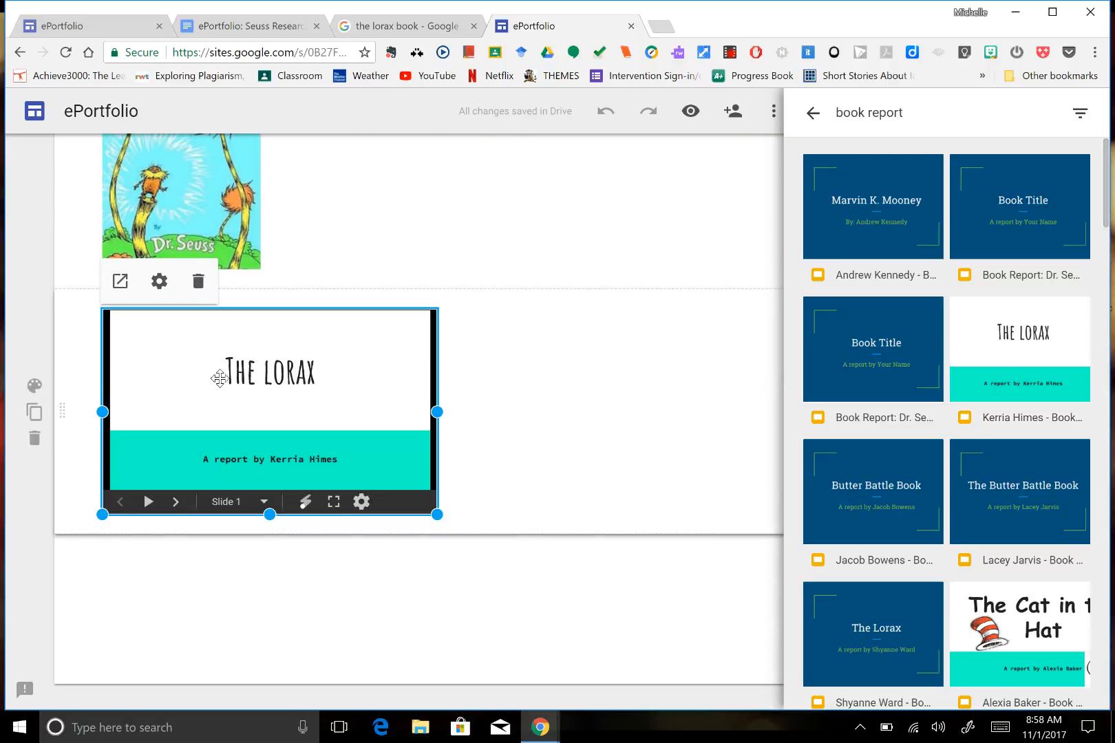
# Move the embedded Lorax presentation up beside the Lorax book cover, and close the Slides picker
pyautogui.moveTo(300, 369); pyautogui.dragTo(585, 488)
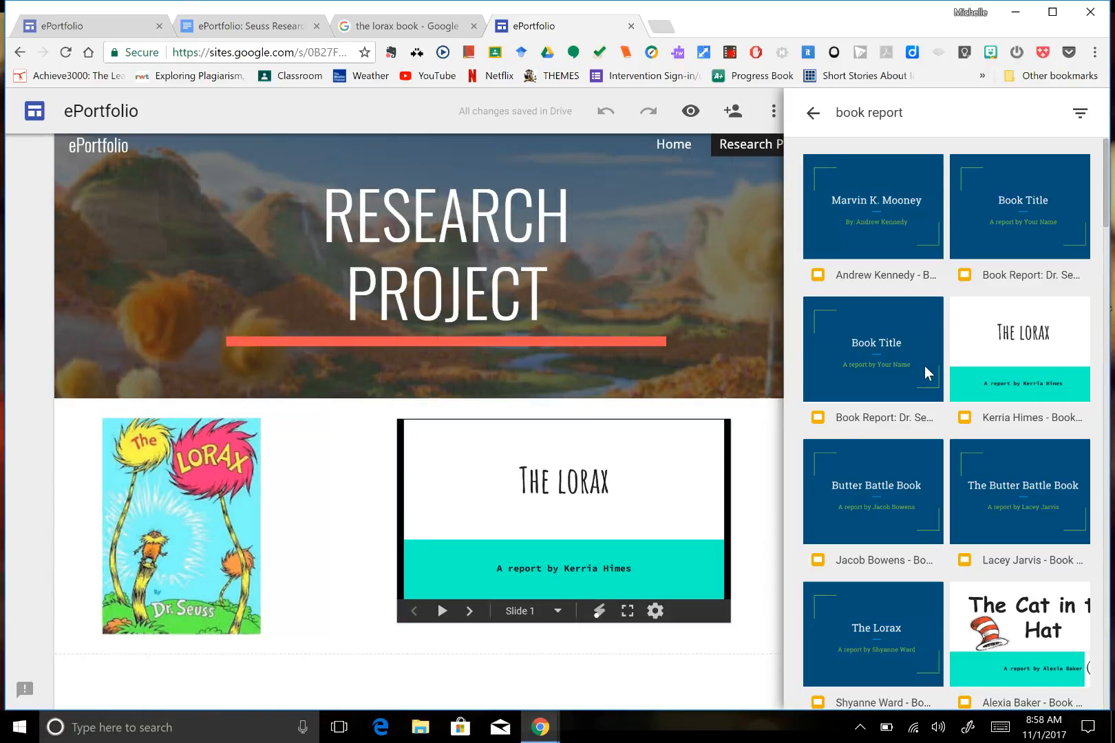
pyautogui.click(812, 113)
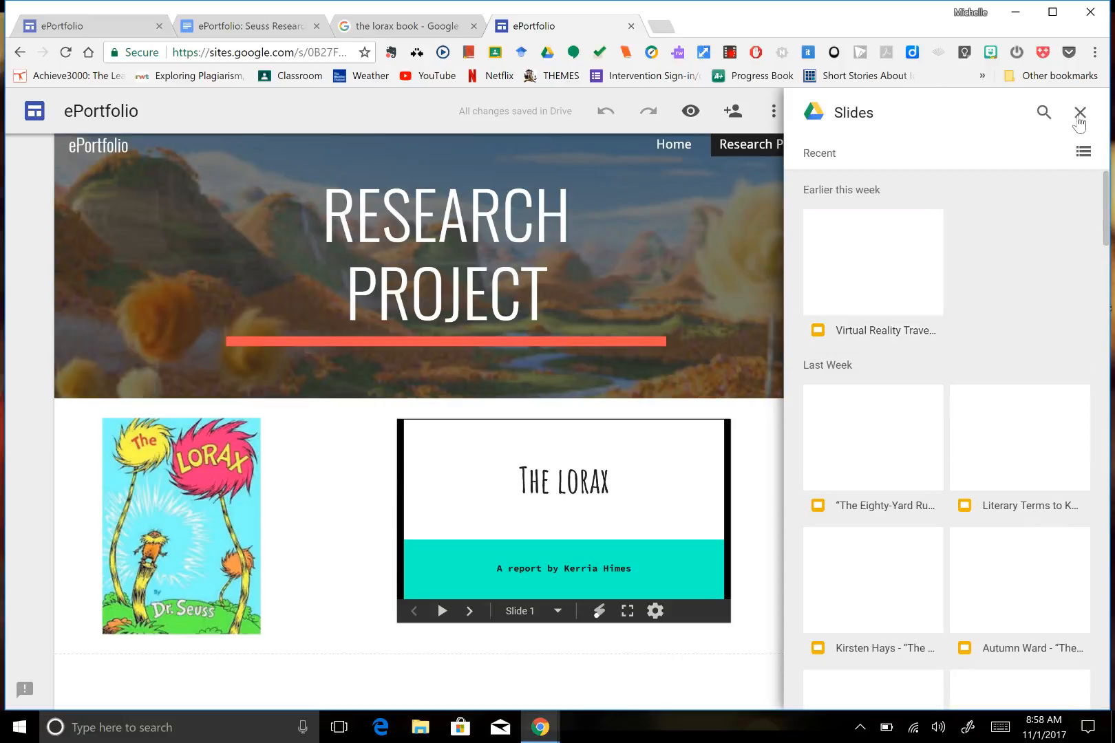
pyautogui.click(1079, 113)
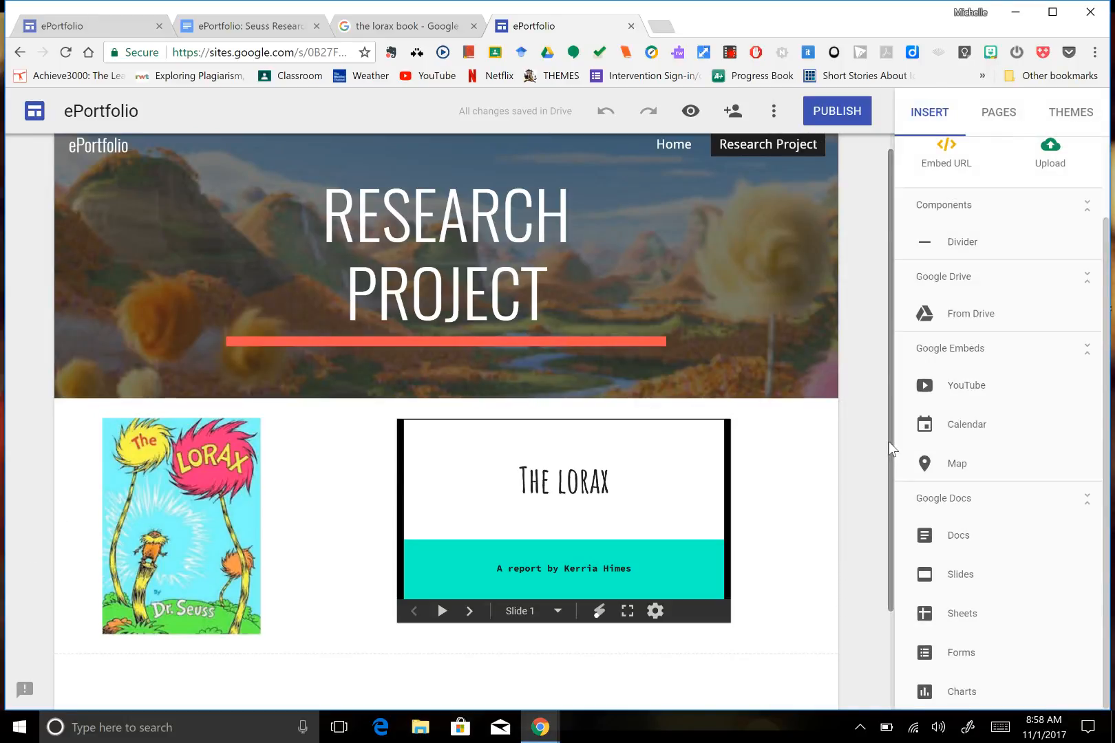
# Search the Drive documents for "biography" and insert the first matching Dr. Seuss biography below the cover and presentation
pyautogui.scroll(-3, 887, 516)
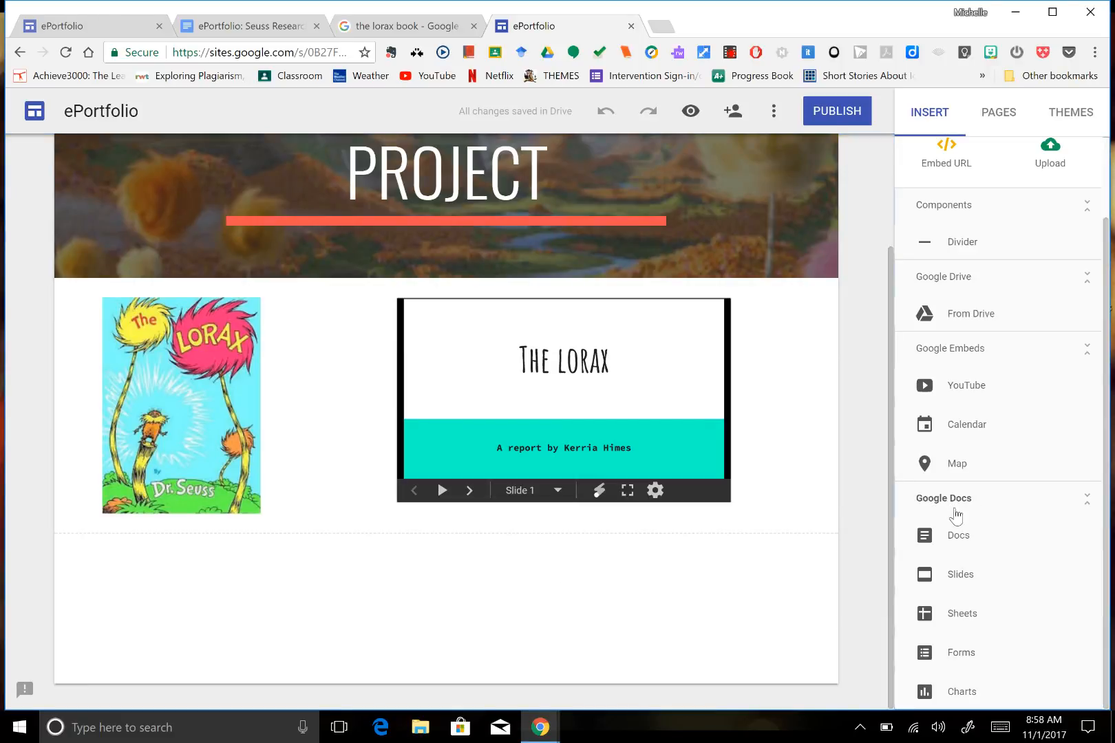
pyautogui.click(958, 537)
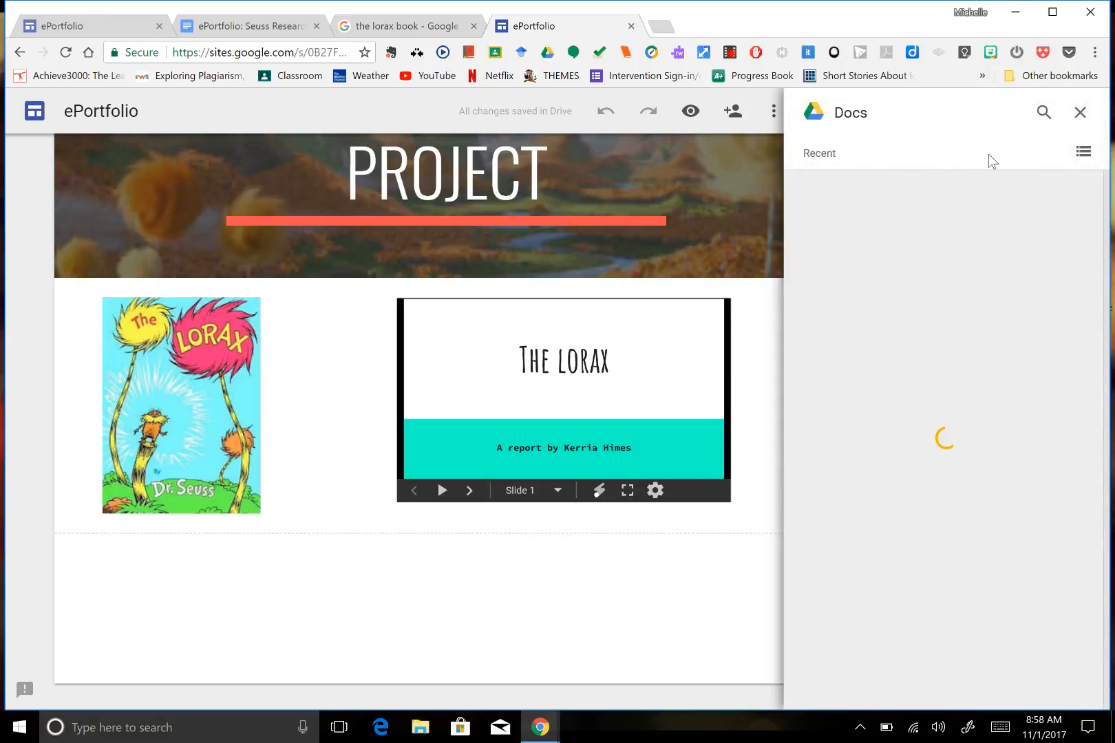
pyautogui.click(1044, 112)
pyautogui.write('biogra')
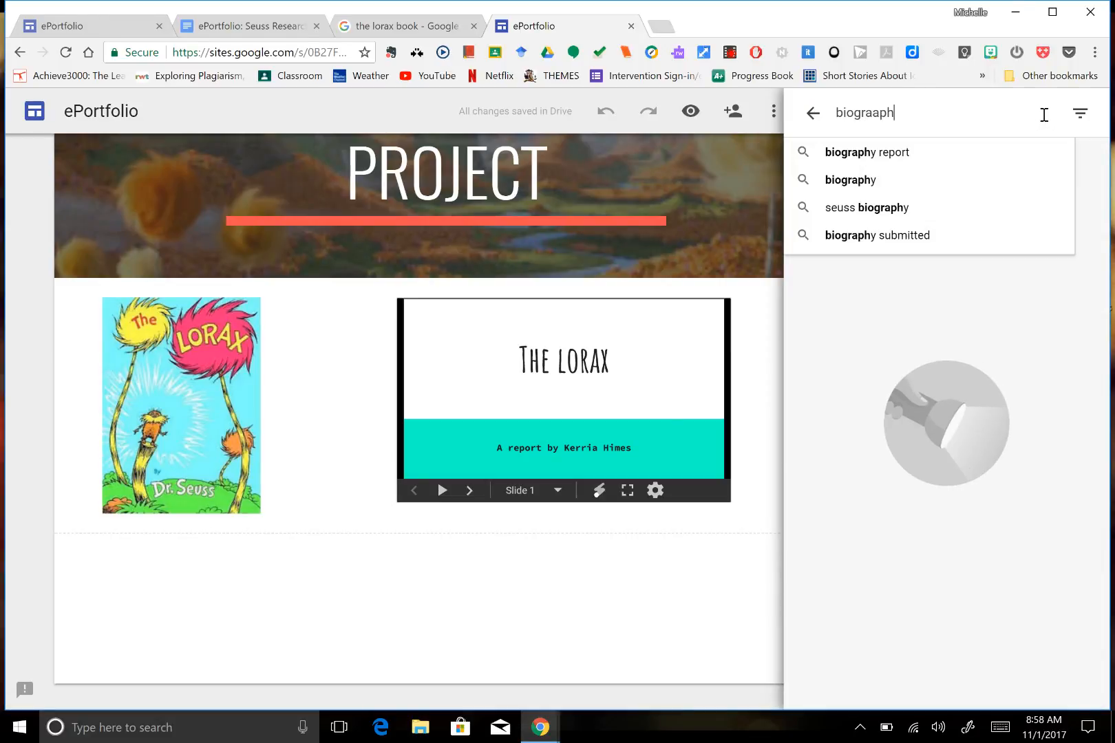
pyautogui.write('phy')
pyautogui.press('Return')
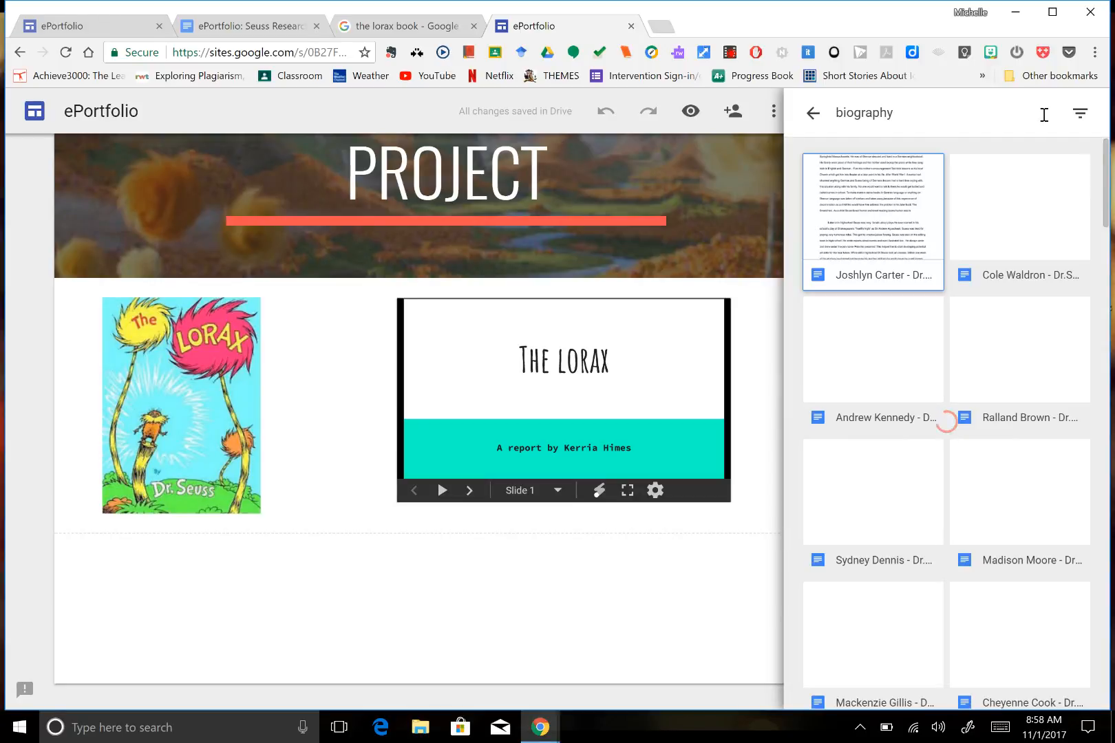
pyautogui.doubleClick(877, 231)
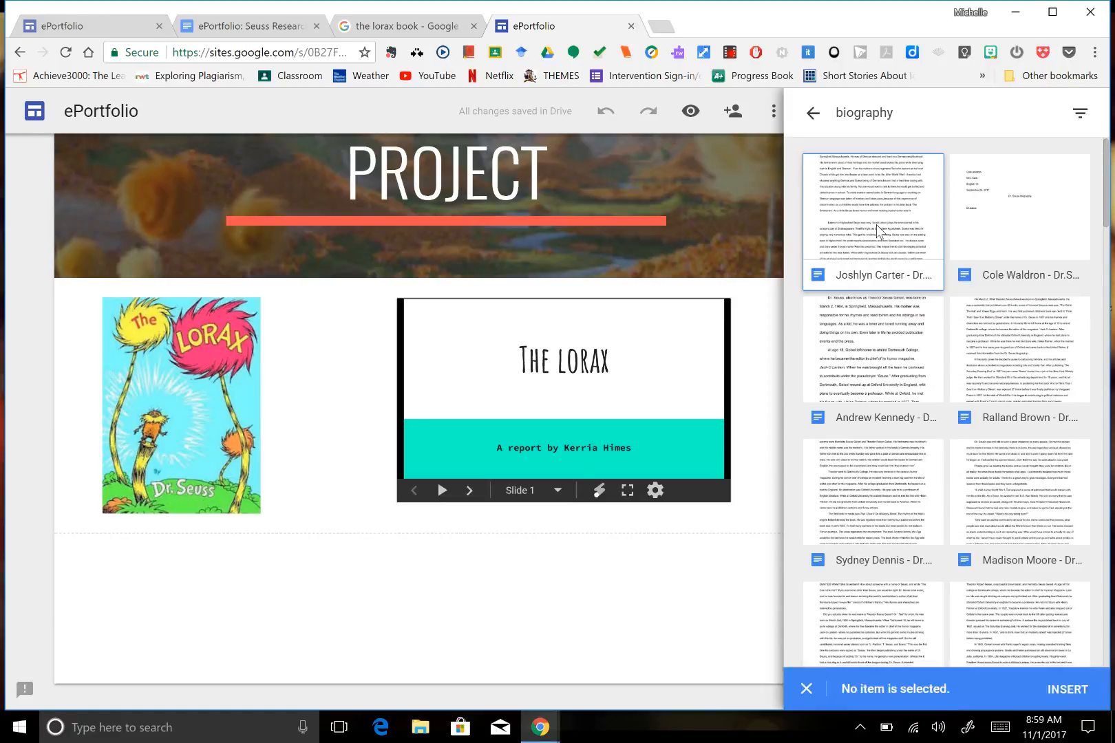
pyautogui.click(813, 112)
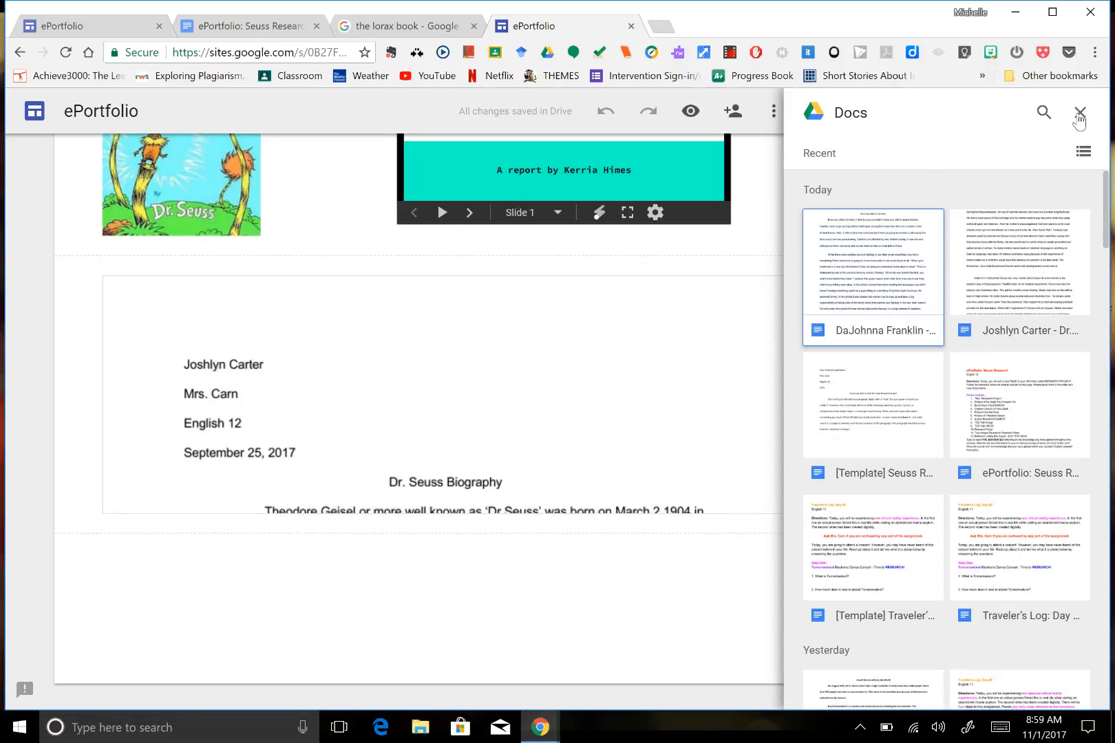
pyautogui.click(1081, 118)
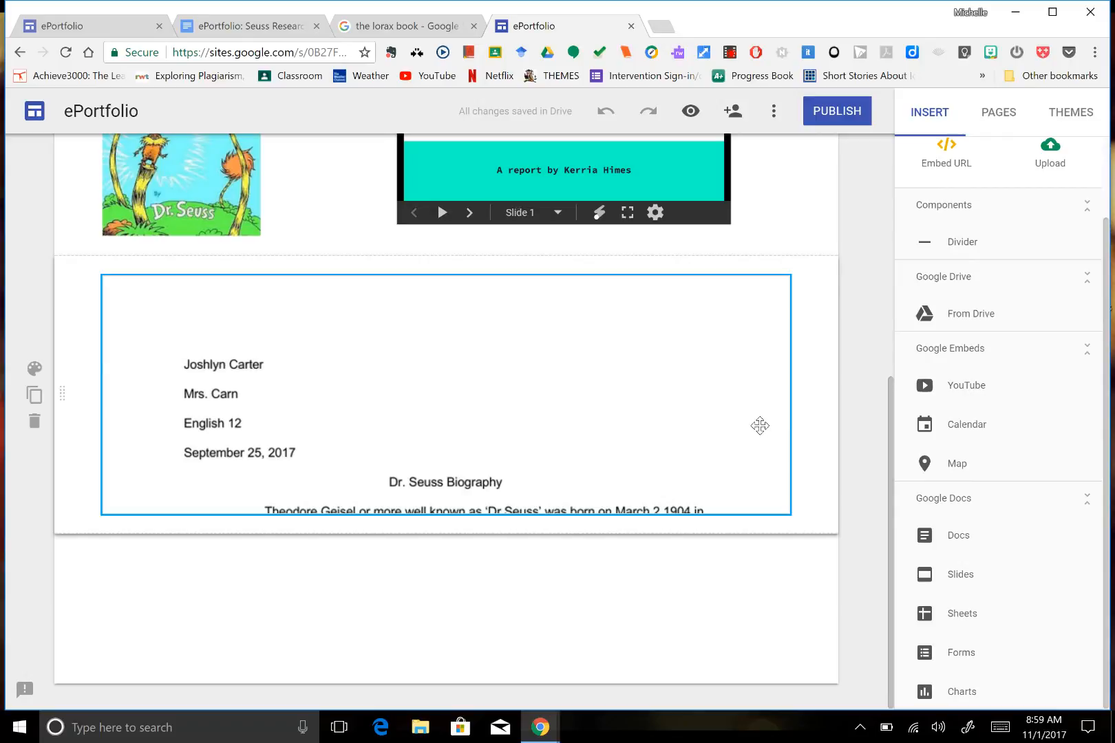
# Preview the Research Project page, check how the embedded biography document scrolls, and return to editing
pyautogui.click(691, 113)
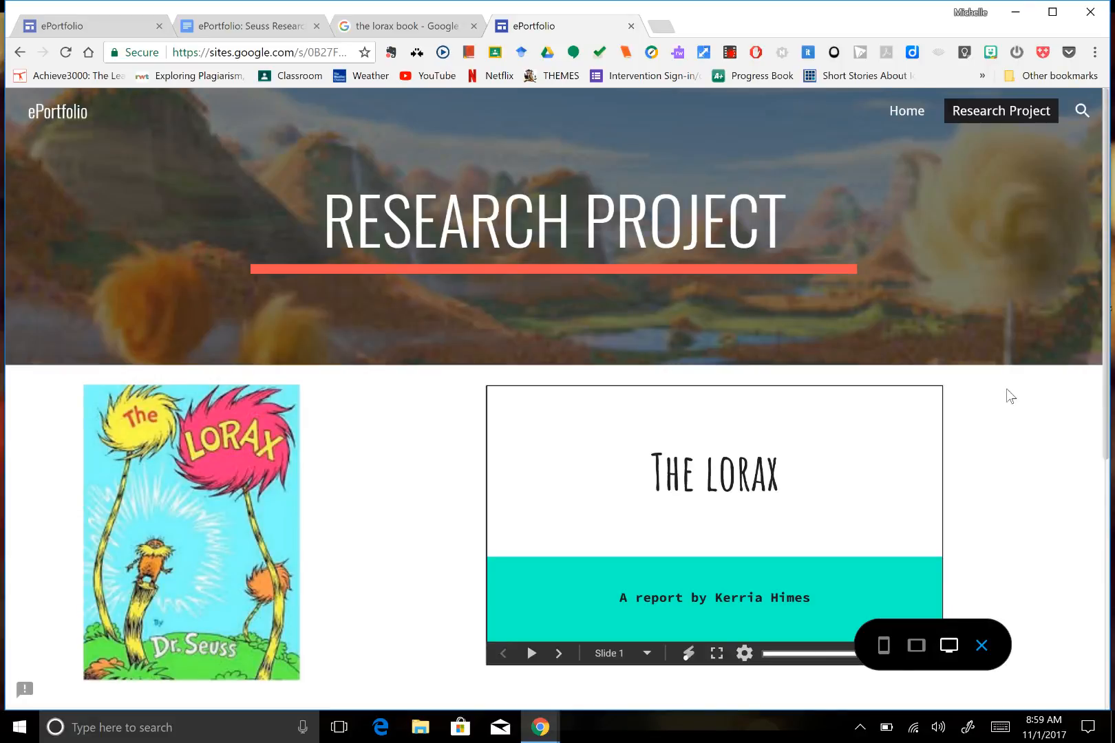
pyautogui.scroll(-6, 557, 399)
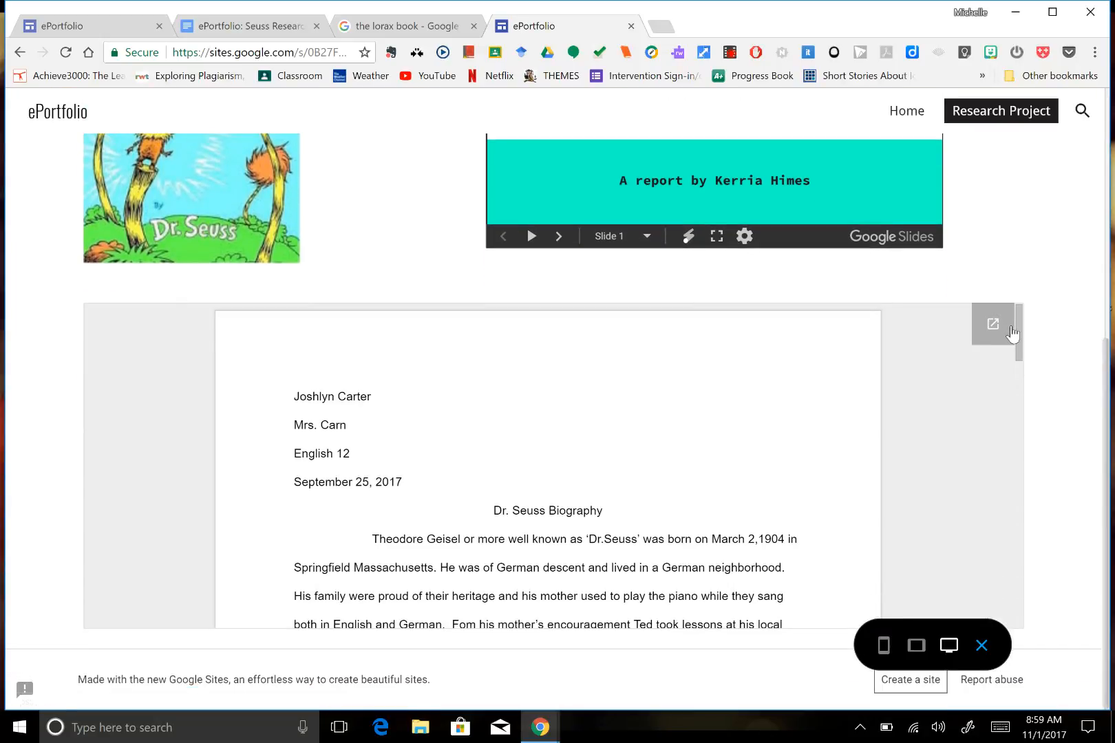
pyautogui.moveTo(1018, 329)
pyautogui.mouseDown()
pyautogui.moveTo(1023, 490)
pyautogui.moveTo(1028, 349)
pyautogui.mouseUp()
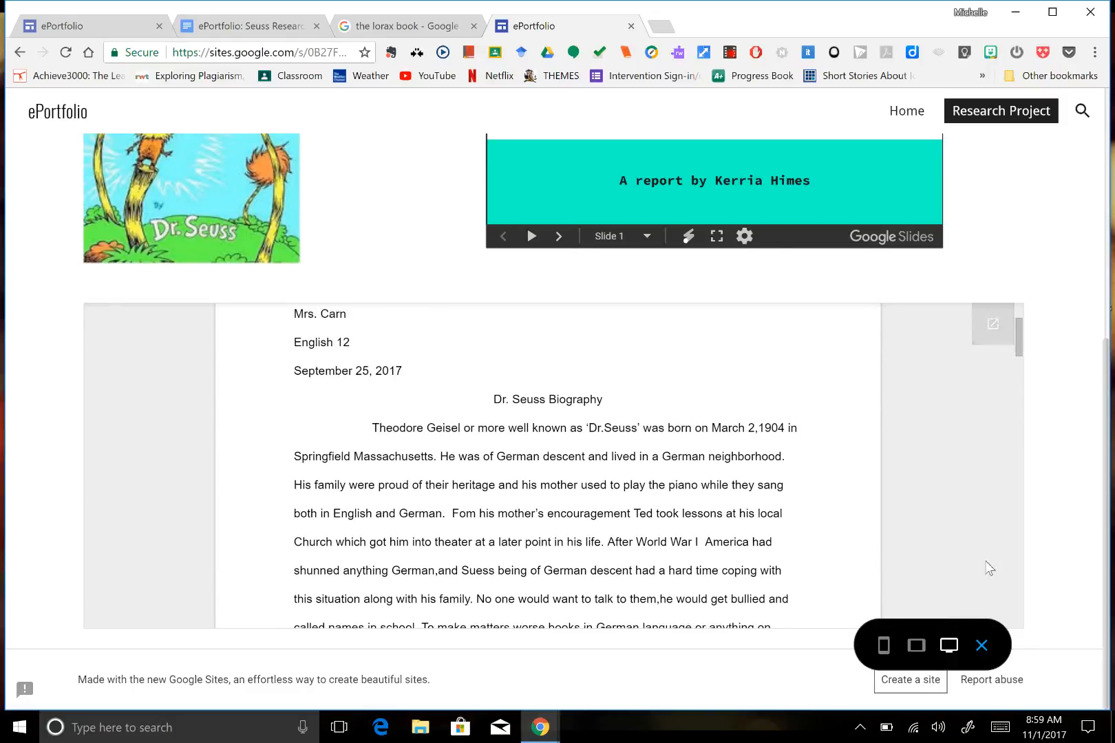
pyautogui.click(981, 645)
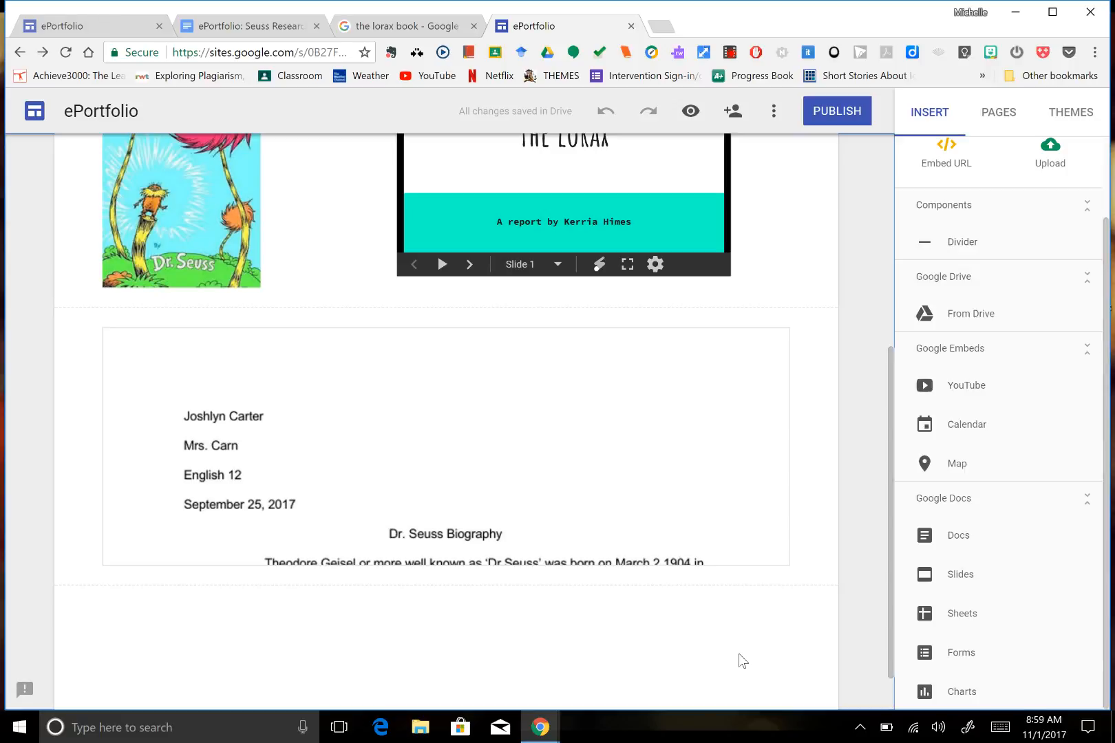
# Insert the uploaded YouTube video with the TED thumbnail dated Oct 11, 2017 below the biography document
pyautogui.click(964, 388)
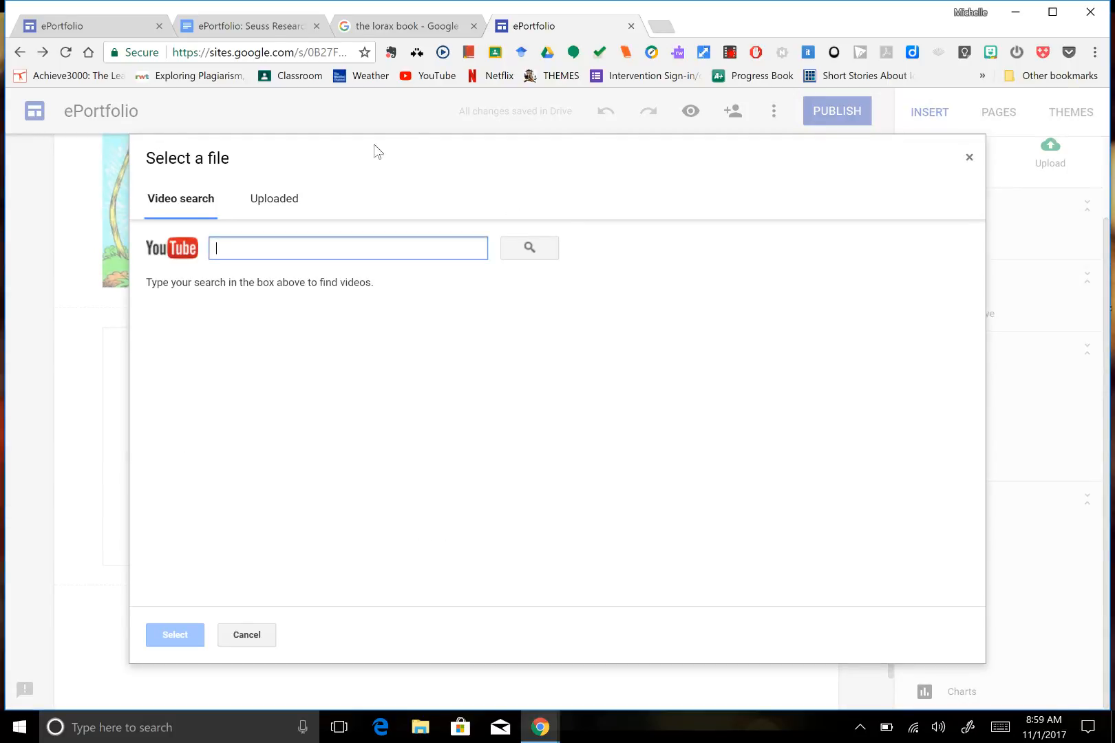
pyautogui.click(284, 199)
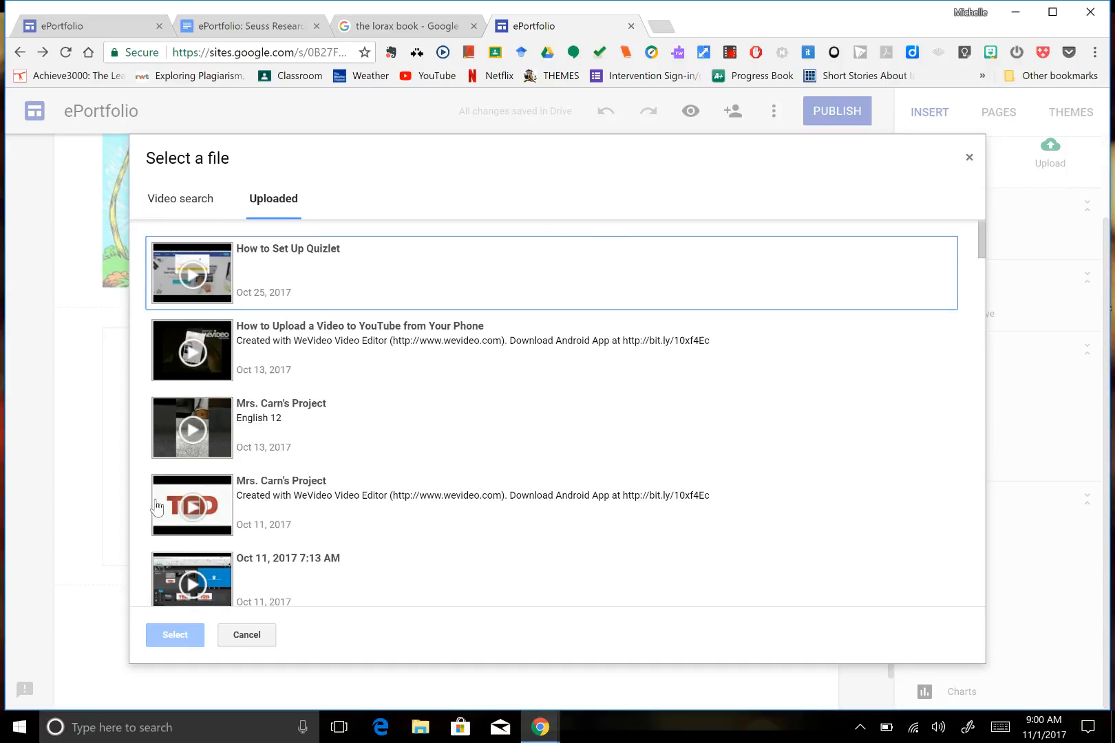
pyautogui.click(212, 515)
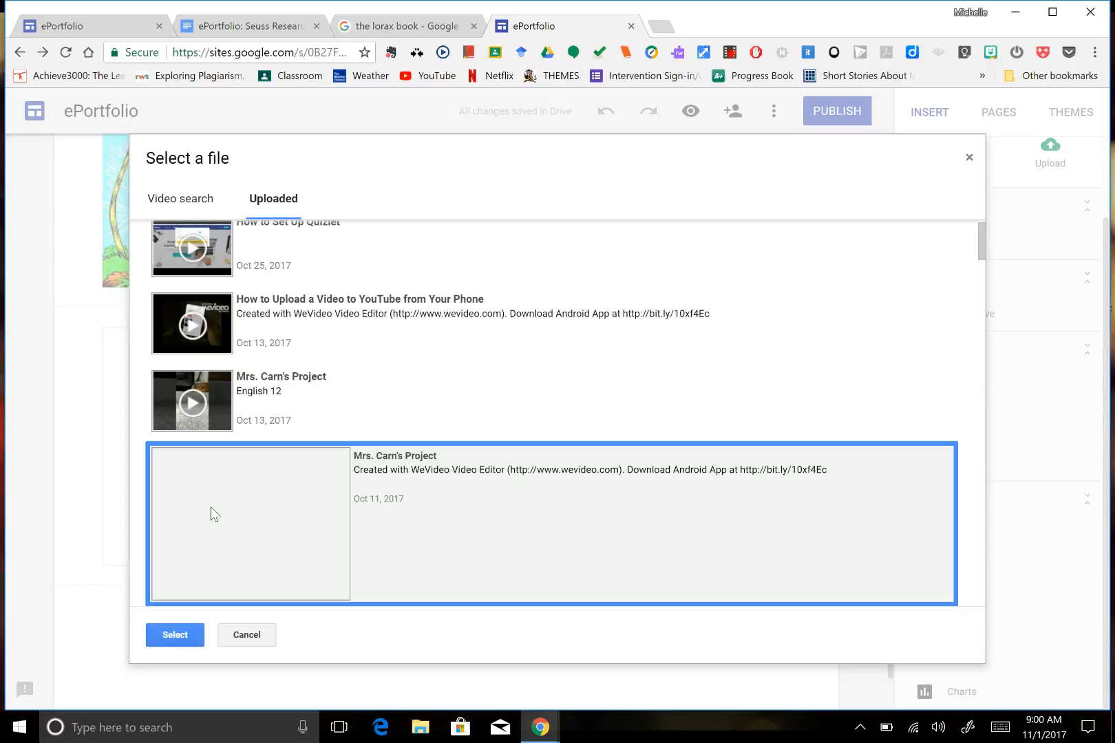
pyautogui.click(176, 634)
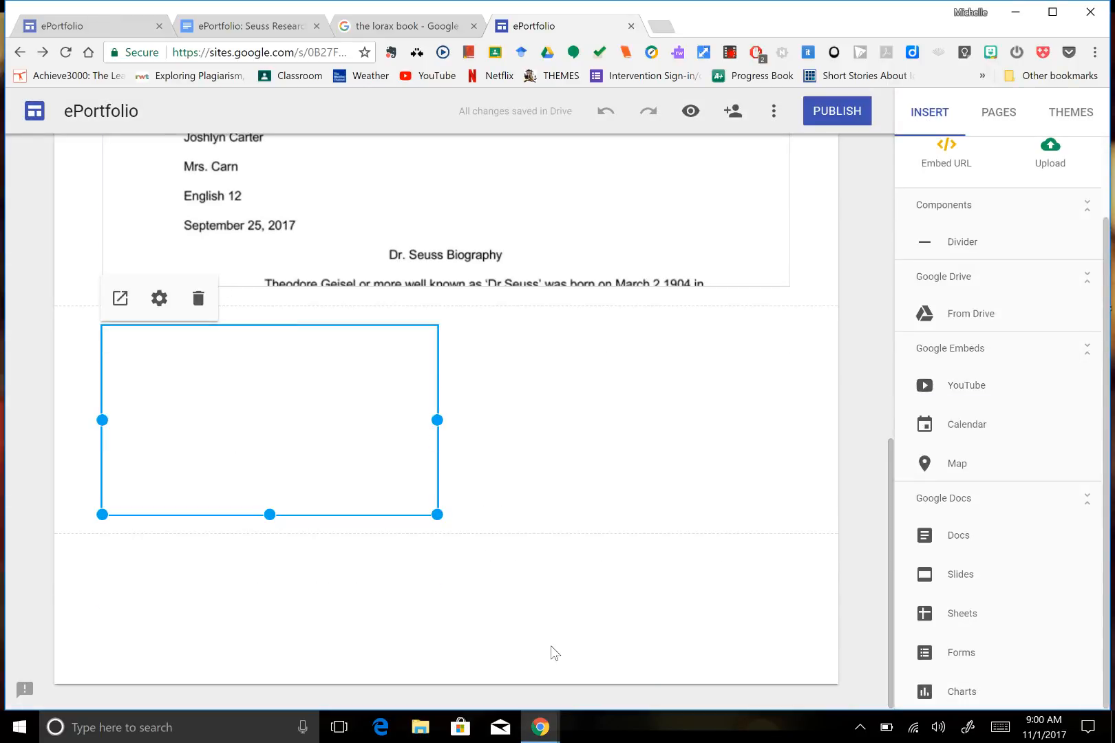
pyautogui.click(595, 440)
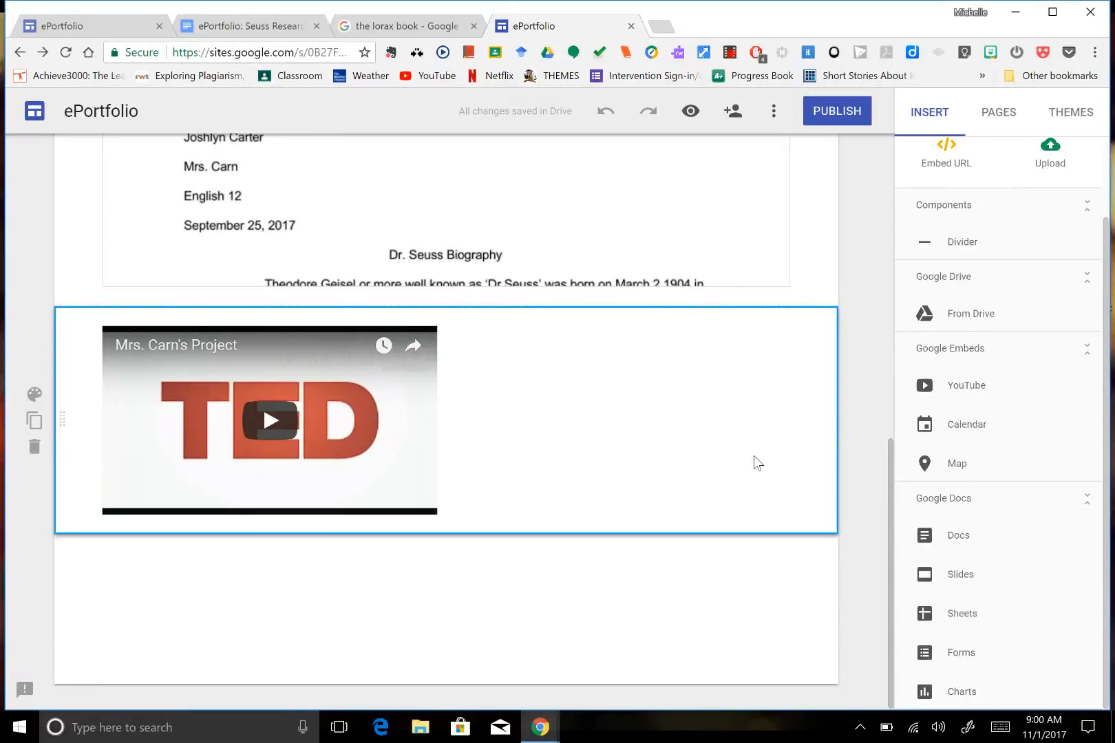
# Search YouTube for "the lorax cartoon" and insert the video "The Lorax (original)" below the TED video
pyautogui.click(959, 388)
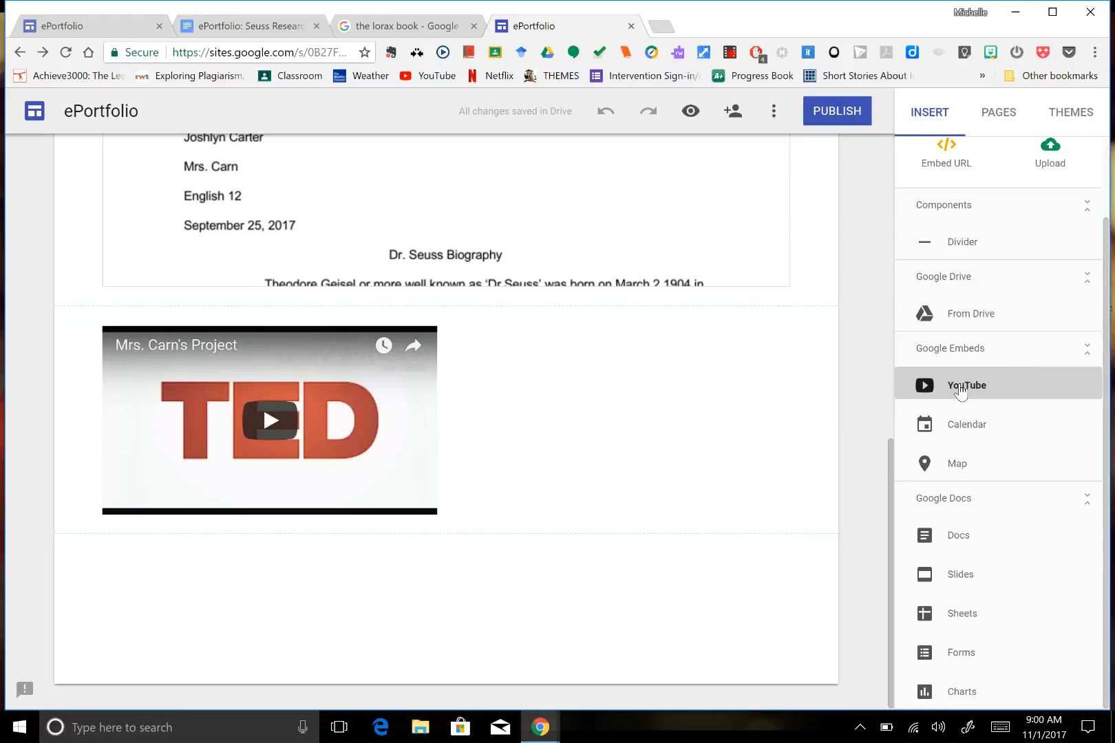
pyautogui.click(196, 199)
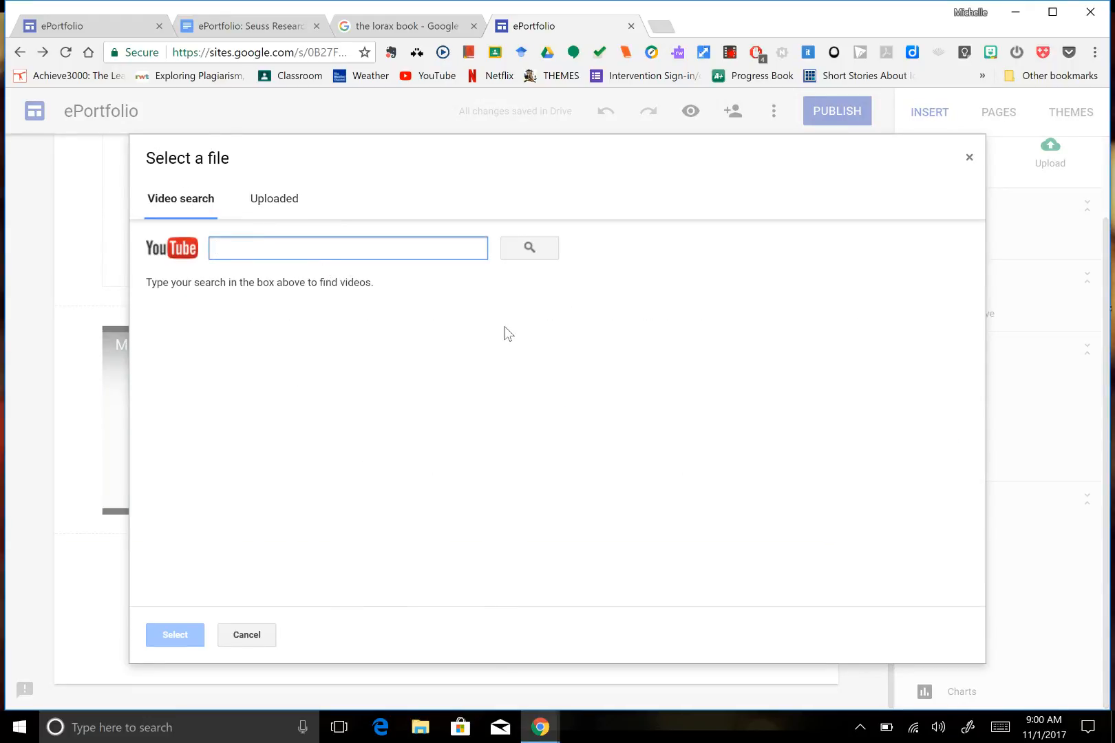
pyautogui.write('the lorax car')
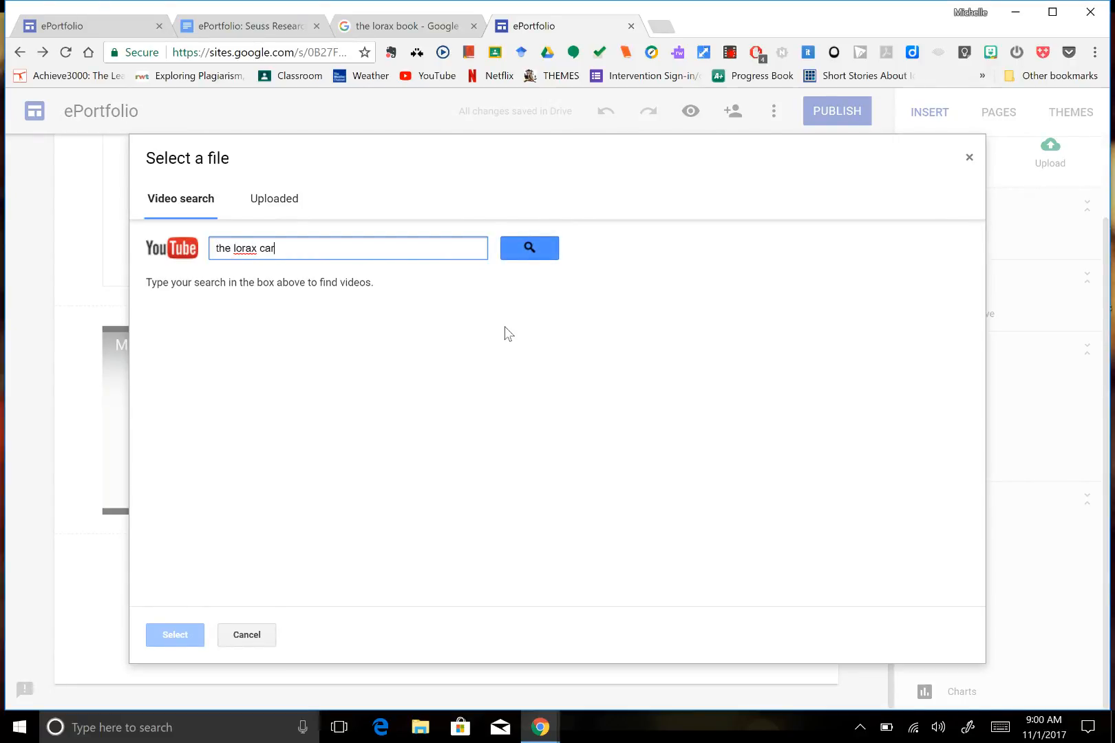
pyautogui.write('oon')
pyautogui.press('Return')
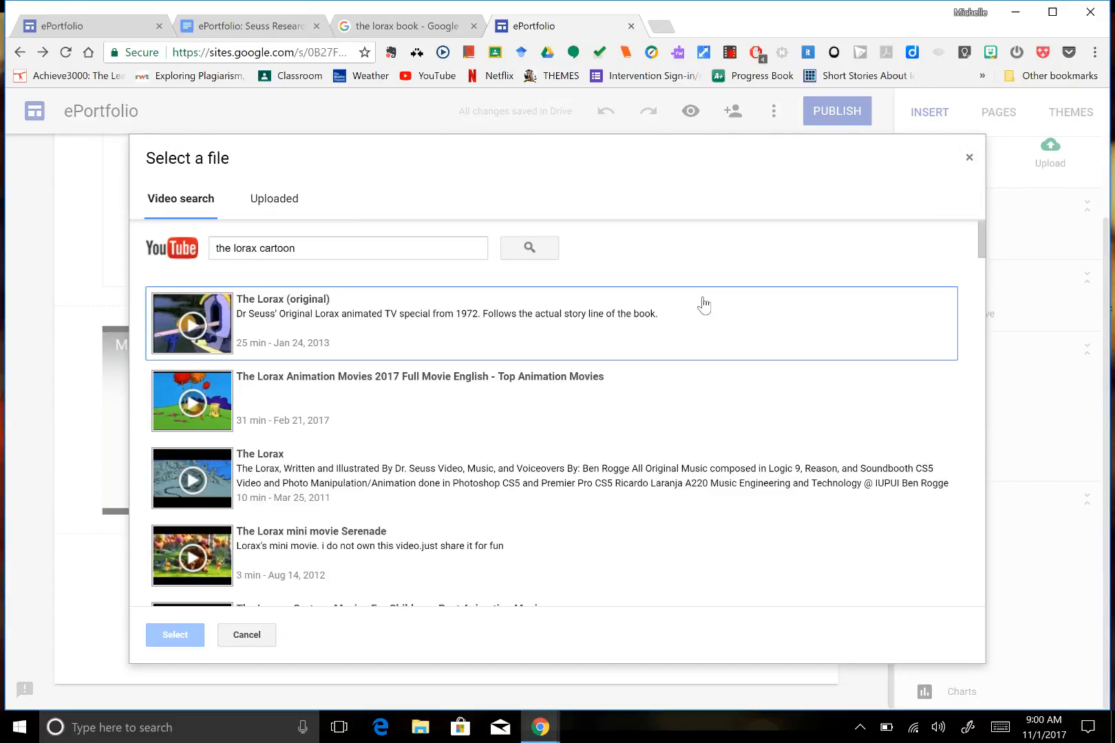
pyautogui.click(293, 337)
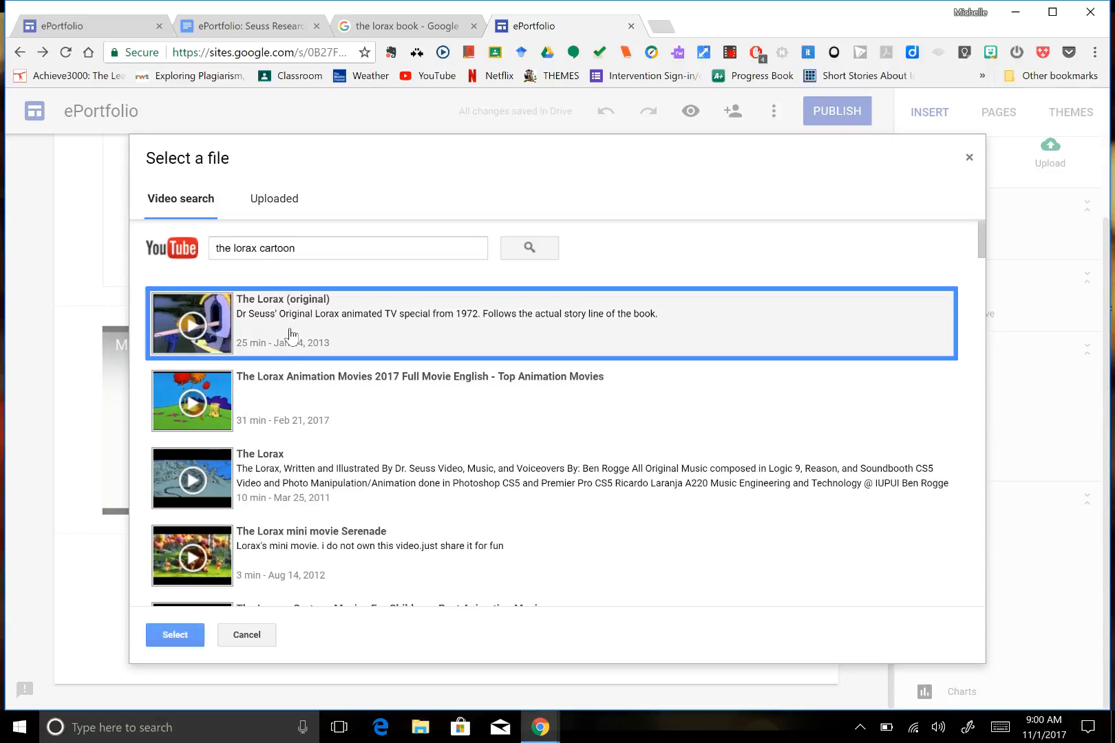
pyautogui.click(175, 635)
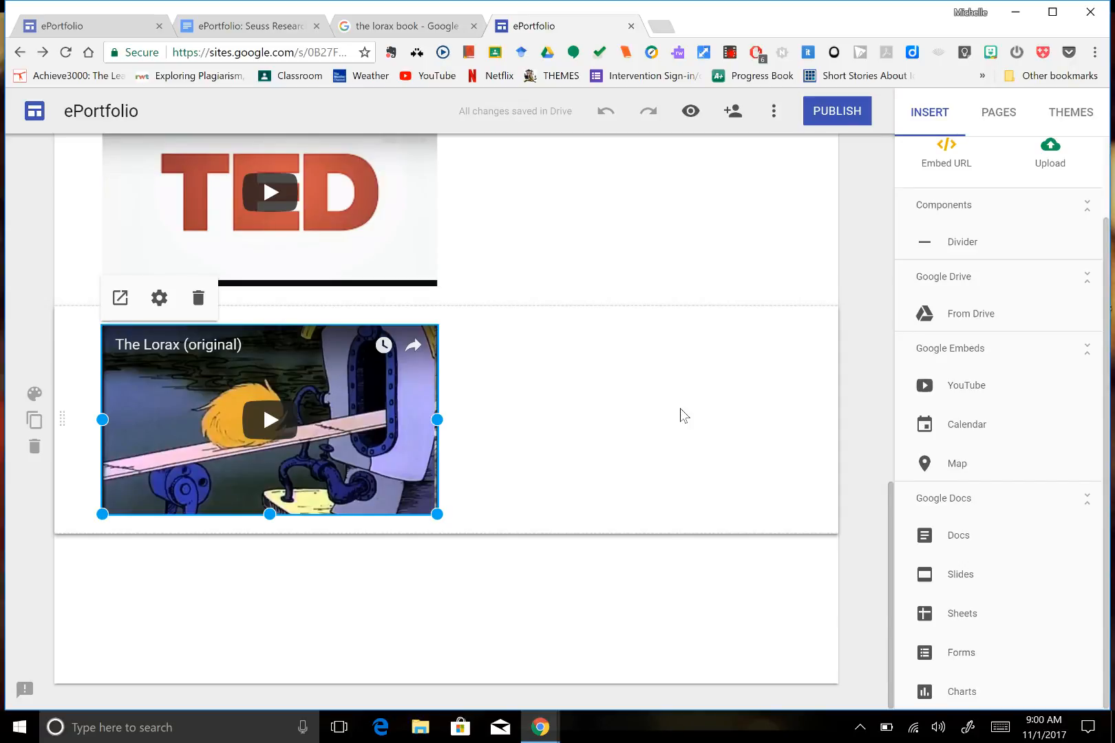
pyautogui.click(547, 605)
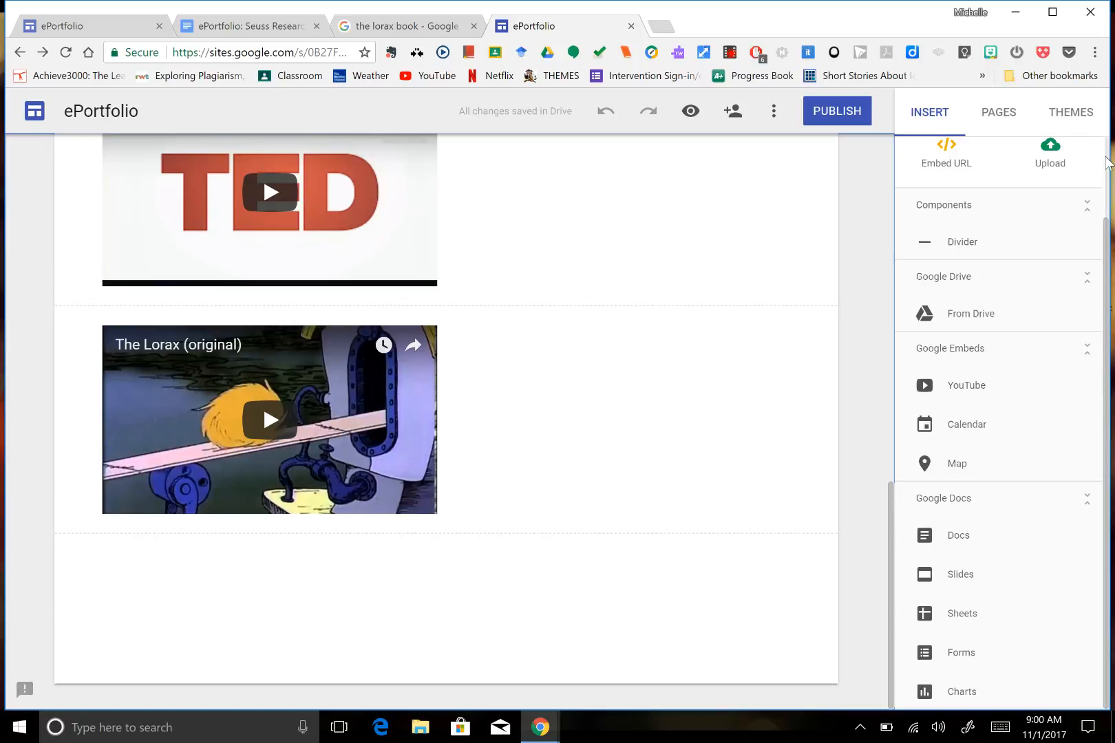
# Add a text box below the Lorax video reading "Reflection..." with "Type your five sentence paragraph under it." on the next line
pyautogui.scroll(2, 1108, 162)
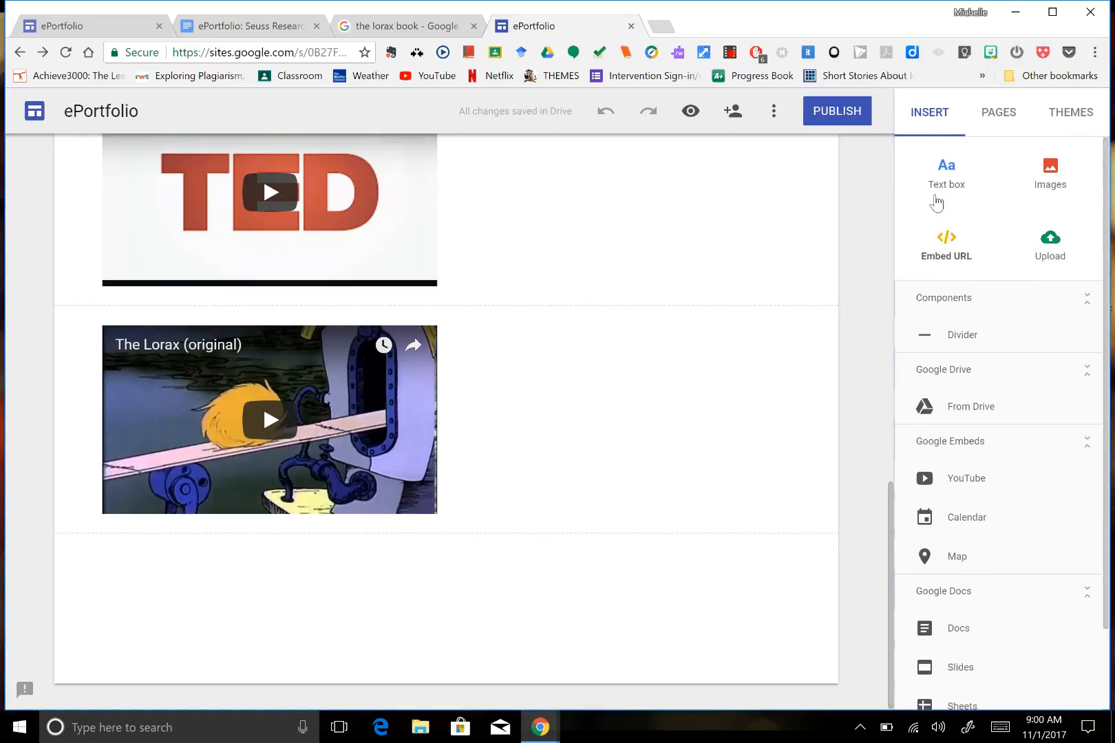
pyautogui.click(950, 183)
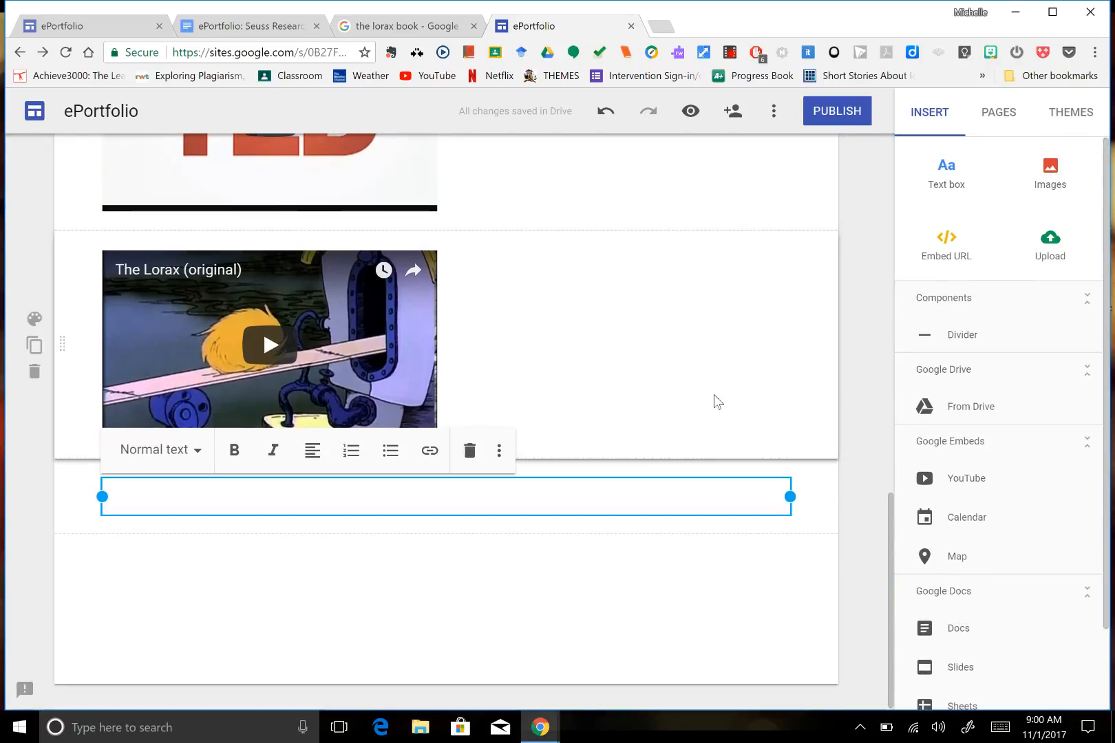
pyautogui.write('R')
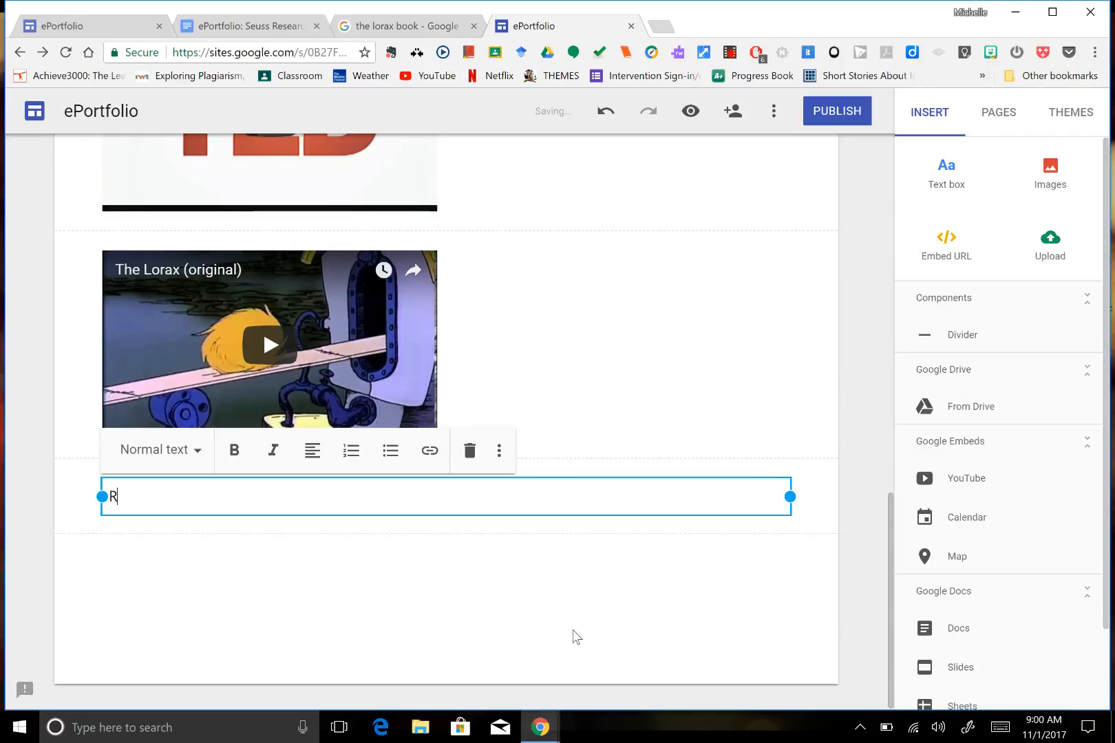
pyautogui.write('eflection...')
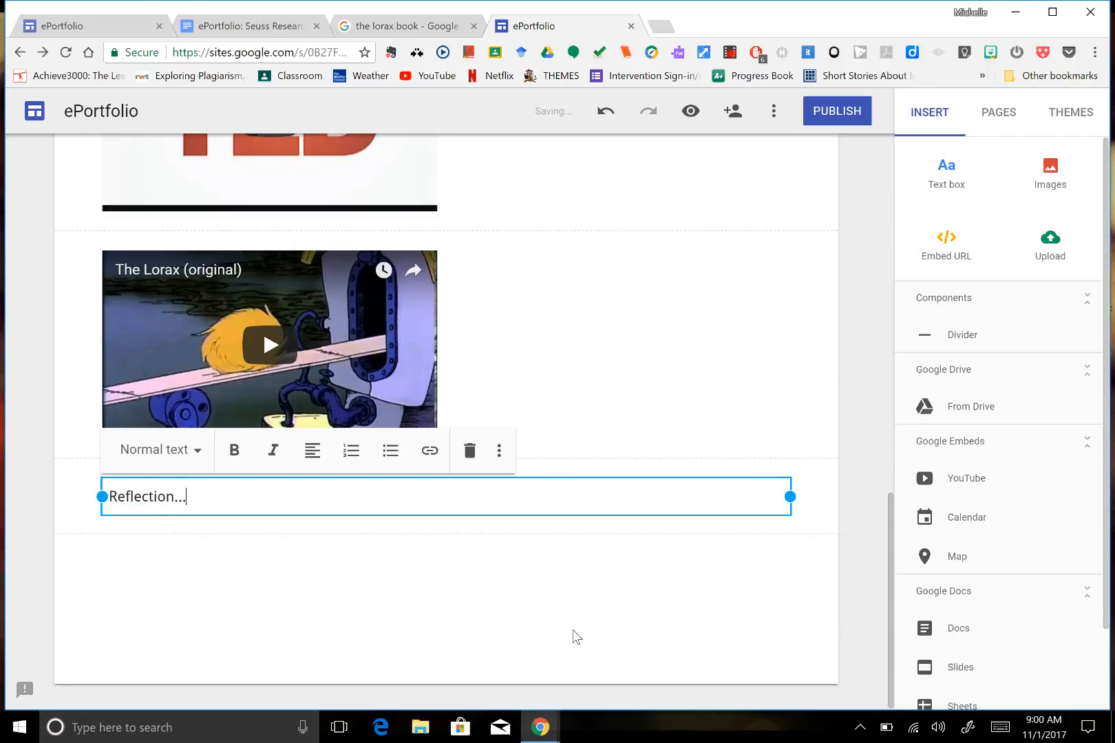
pyautogui.press('Return')
pyautogui.write('Type y')
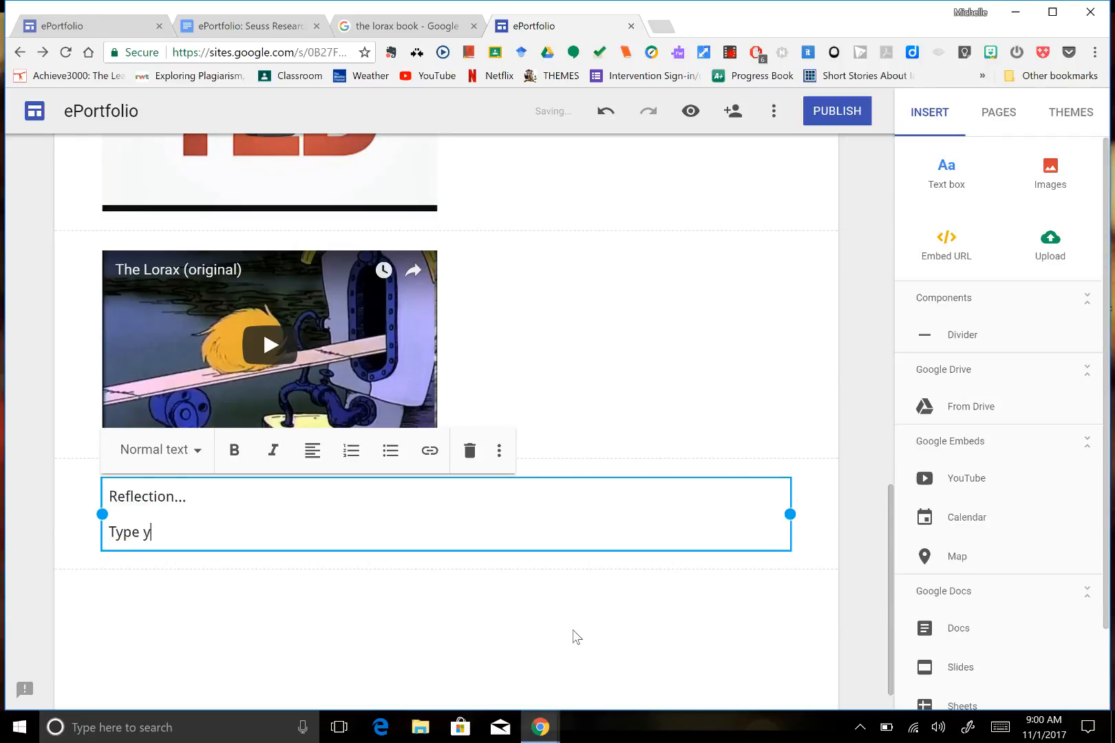
pyautogui.write('our five sentence paragra')
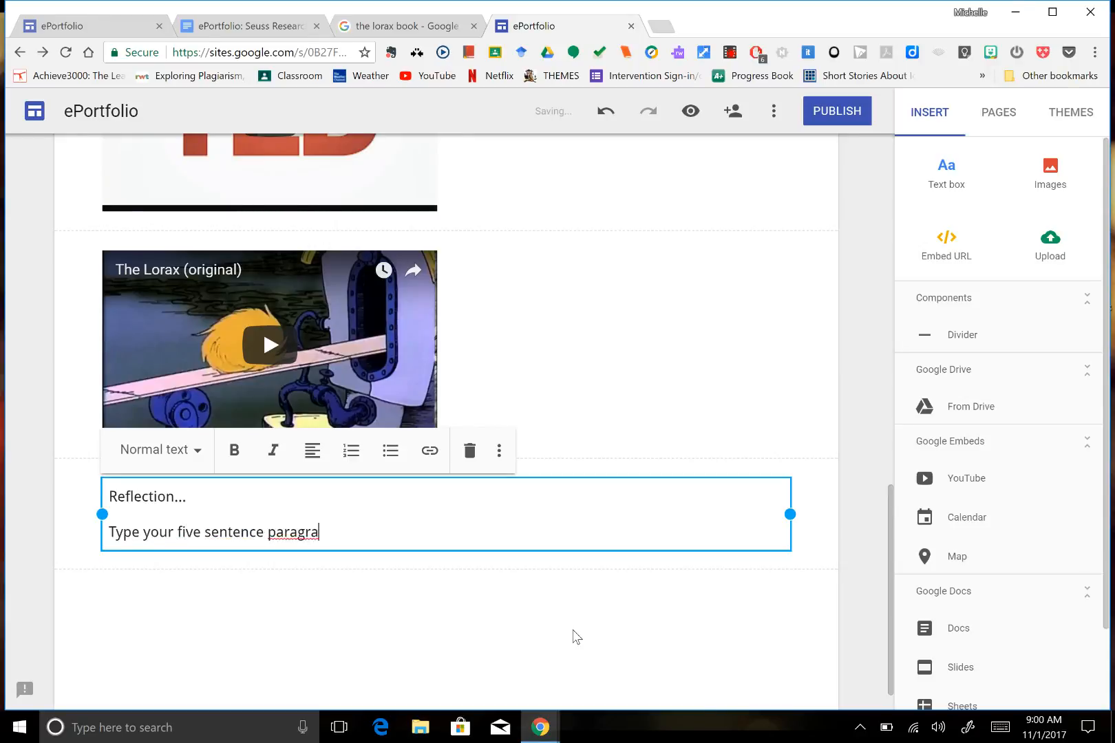
pyautogui.write('ph under it.')
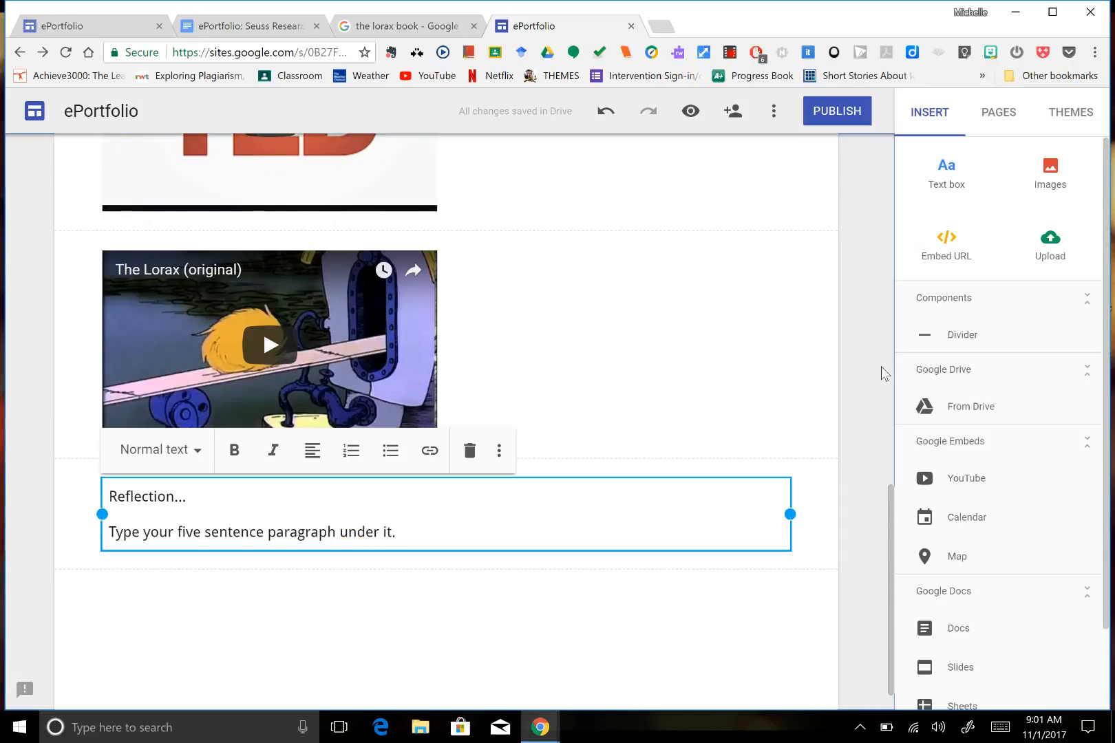
pyautogui.scroll(10, 887, 371)
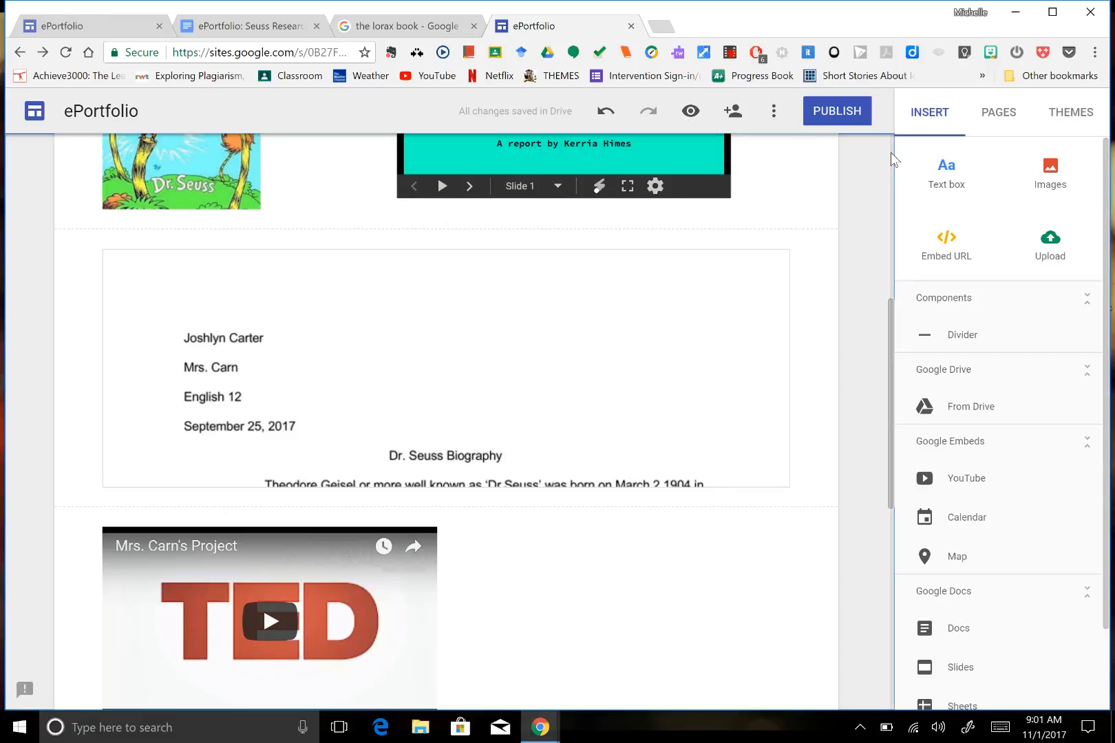
pyautogui.scroll(6, 890, 152)
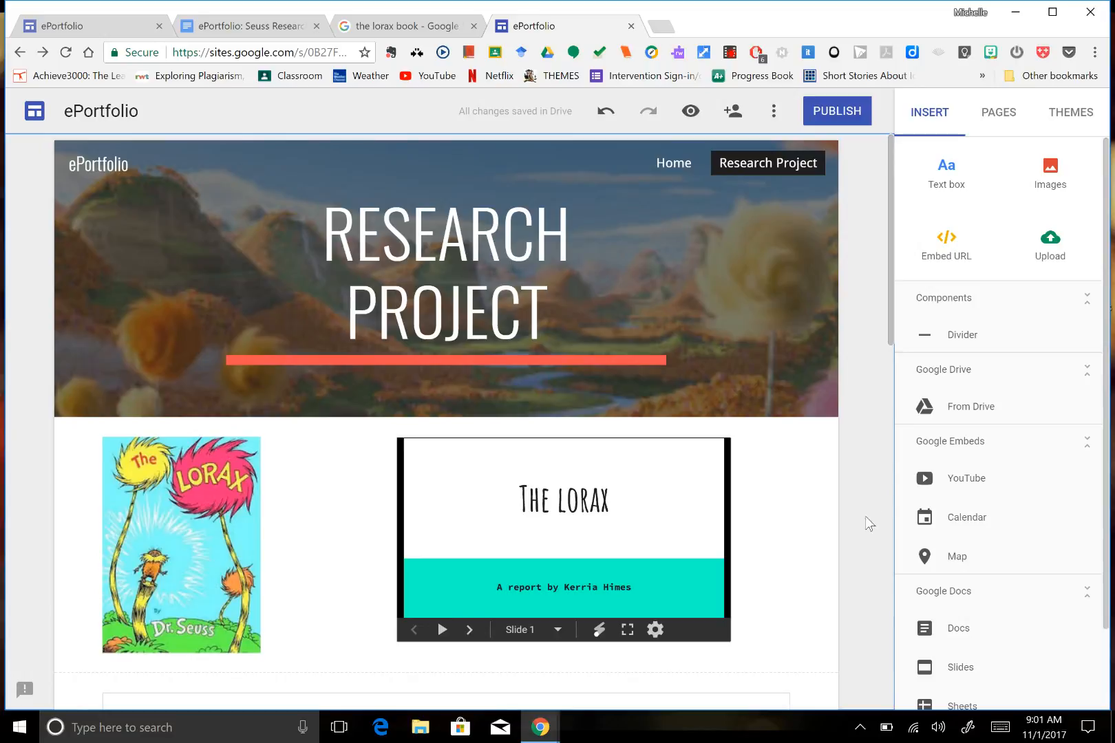
pyautogui.click(894, 439)
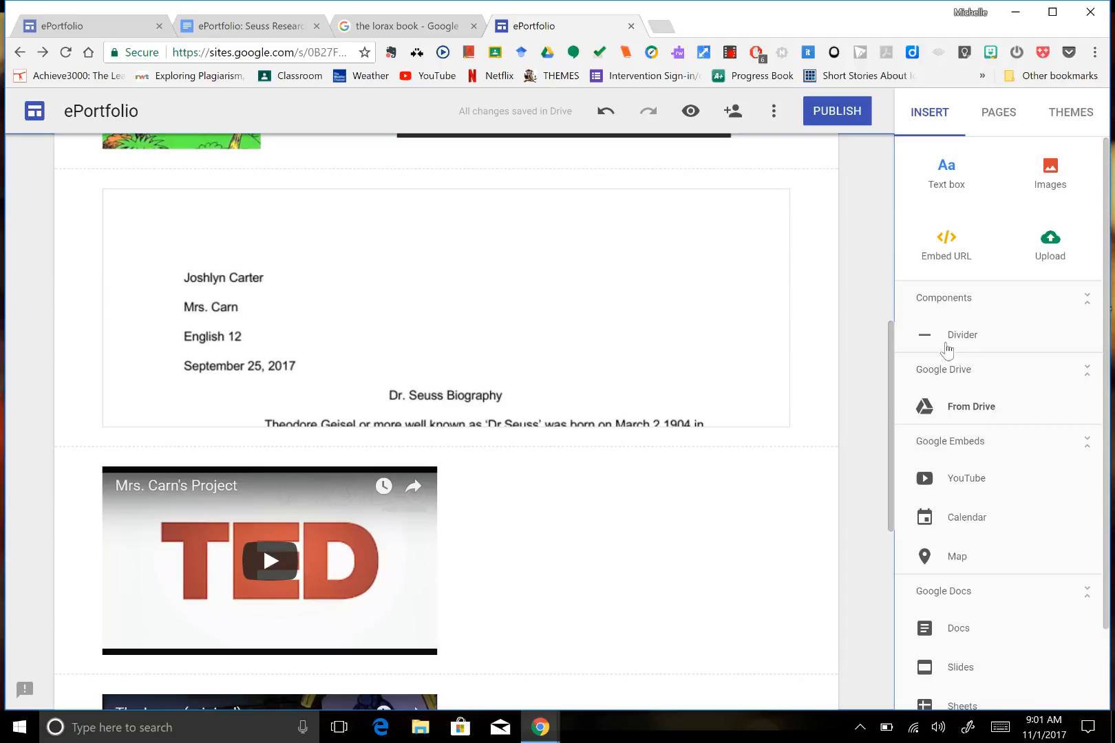
pyautogui.click(729, 53)
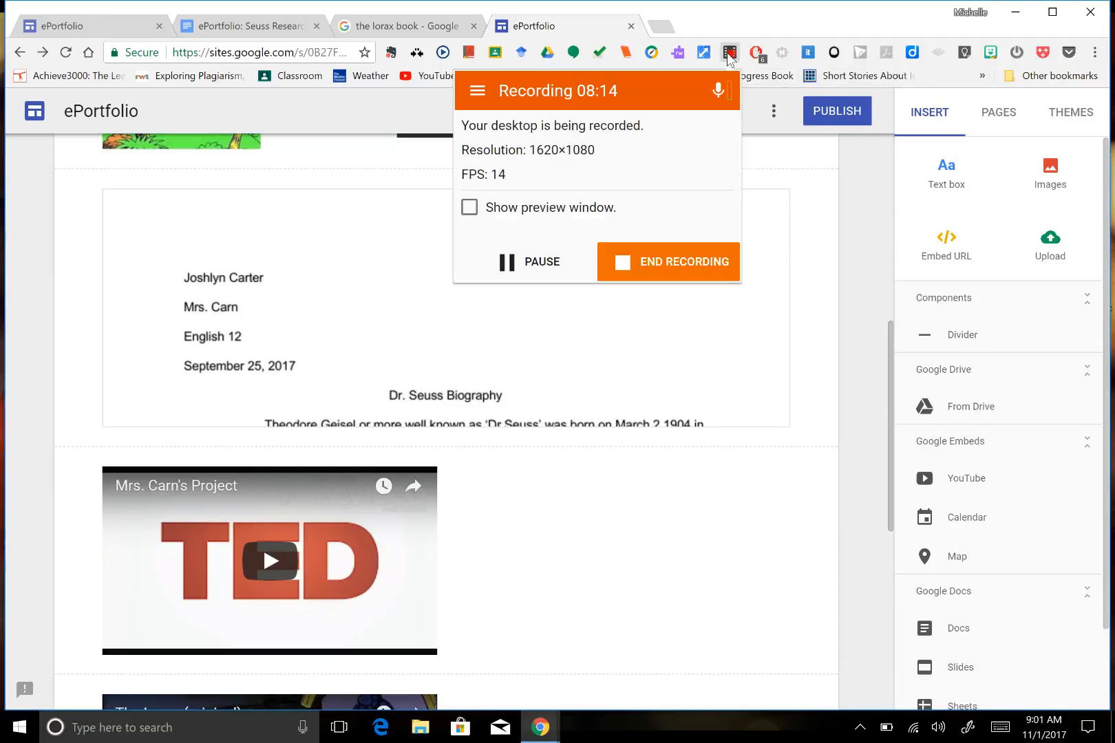